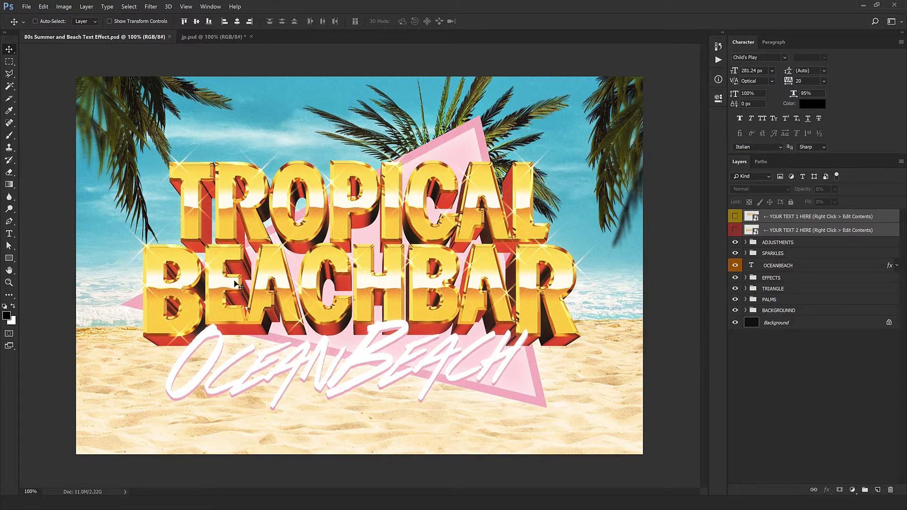
Compare the two open designs, then close jp.psd without saving its changes
left_click(212, 36)
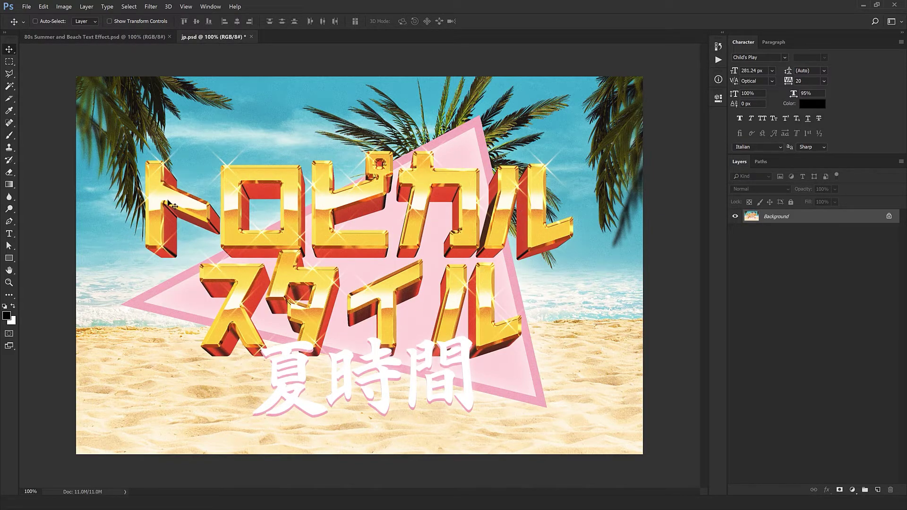
left_click(119, 36)
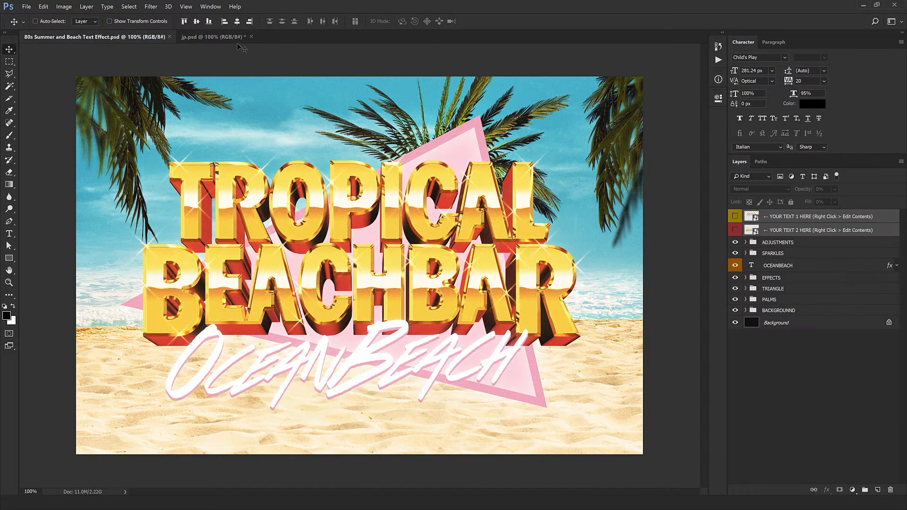
left_click(212, 37)
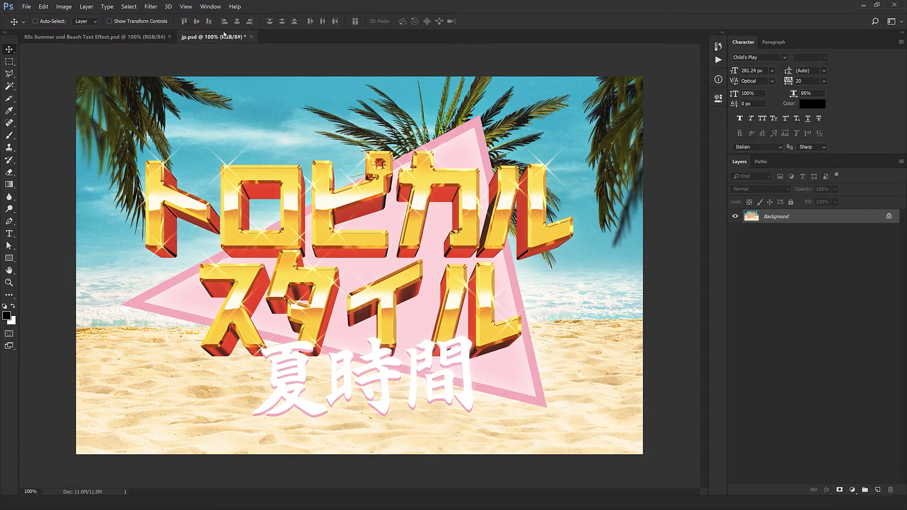
left_click(252, 37)
left_click(456, 188)
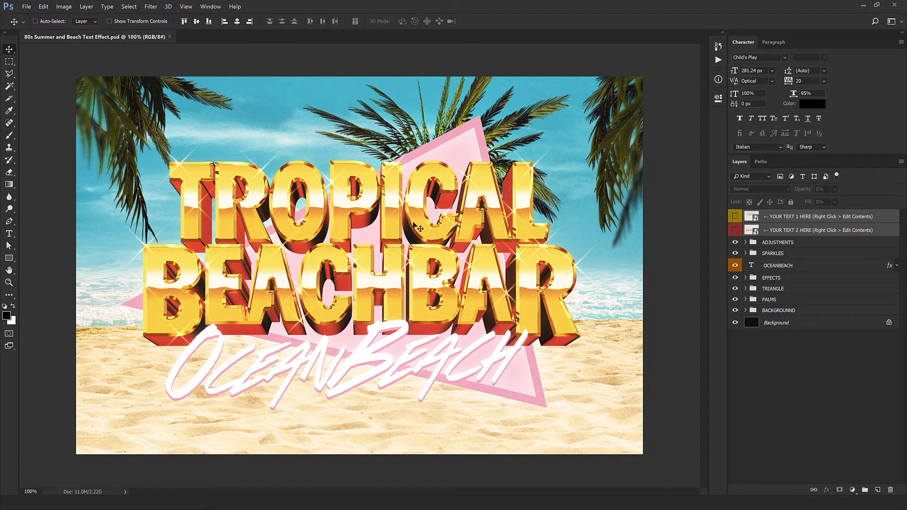
Open the contents of the YOUR TEXT 1 HERE smart object
left_click(834, 223)
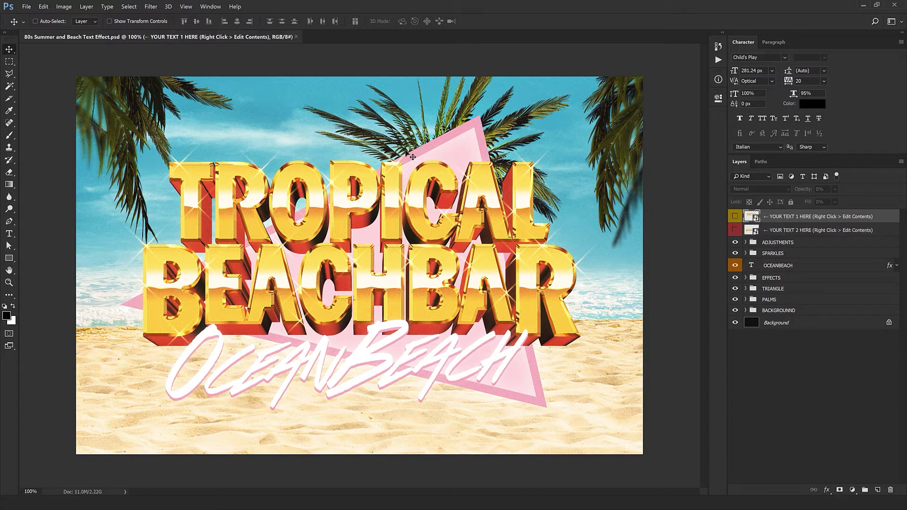
right_click(783, 222)
left_click(799, 260)
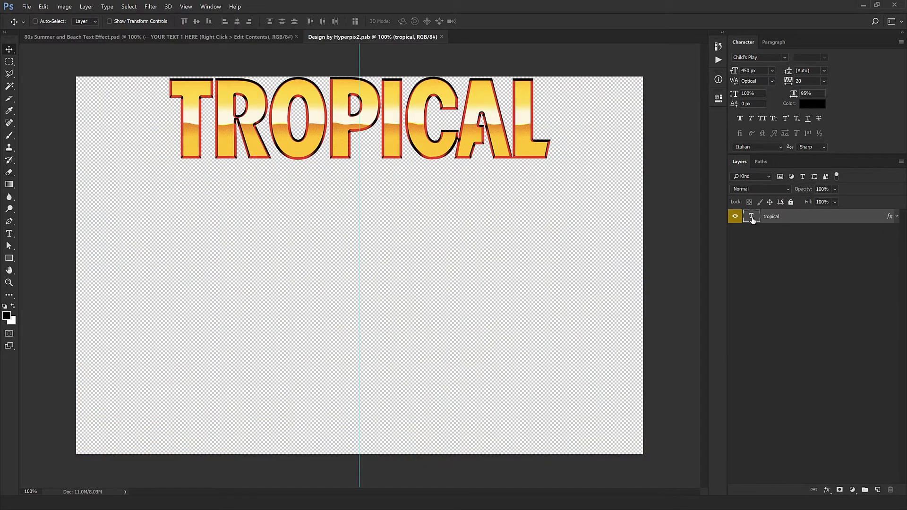
Retype the gold TROPICAL text as SUMMER and commit it
double_click(752, 219)
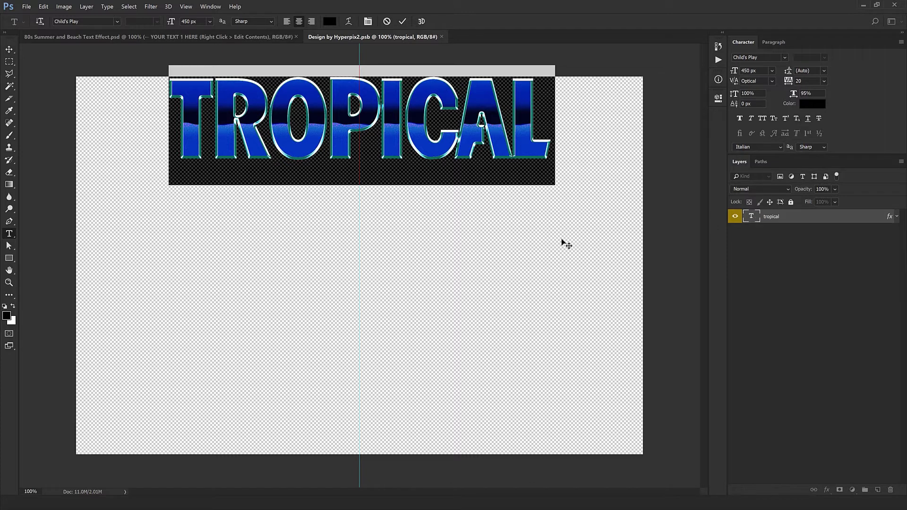
type("A")
key("ctrl+a")
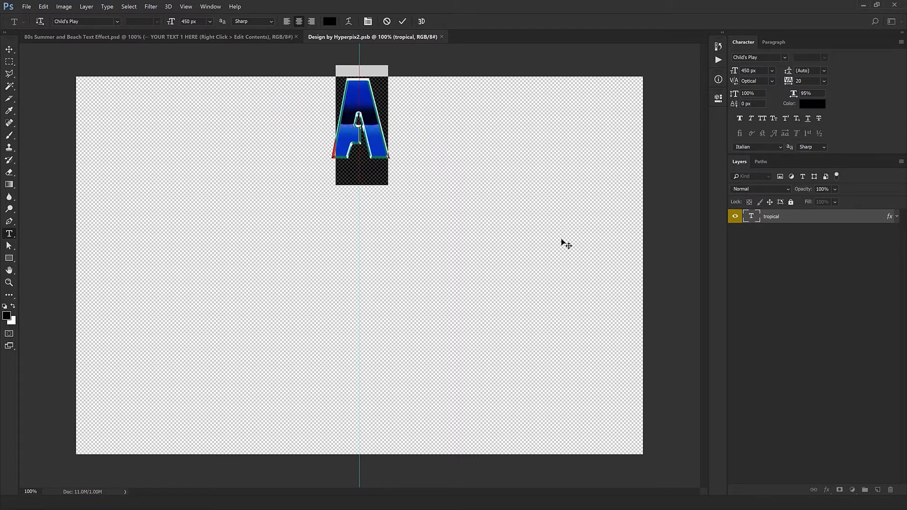
type("SU")
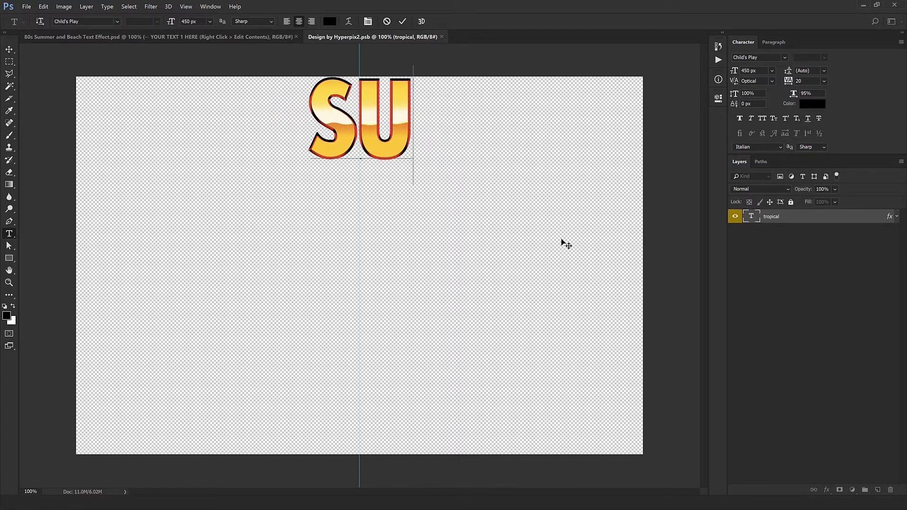
type("MMER")
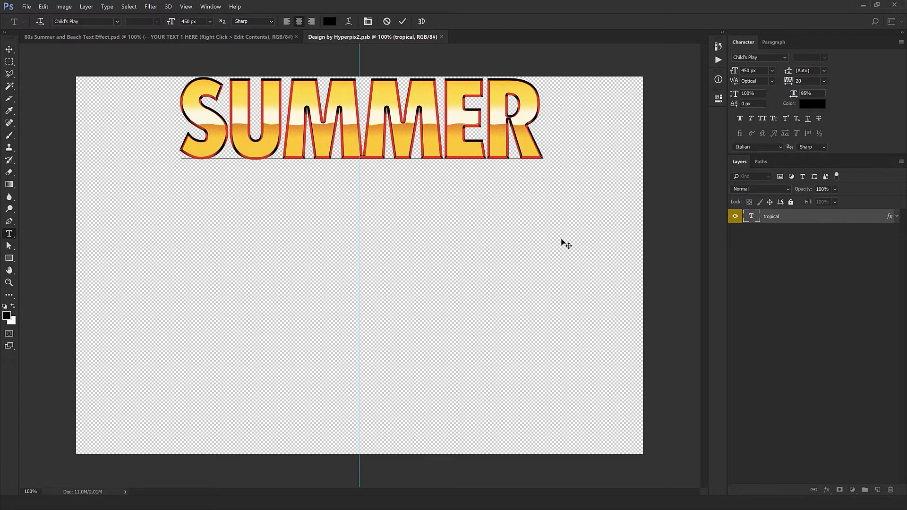
key("ctrl+Return")
key("v")
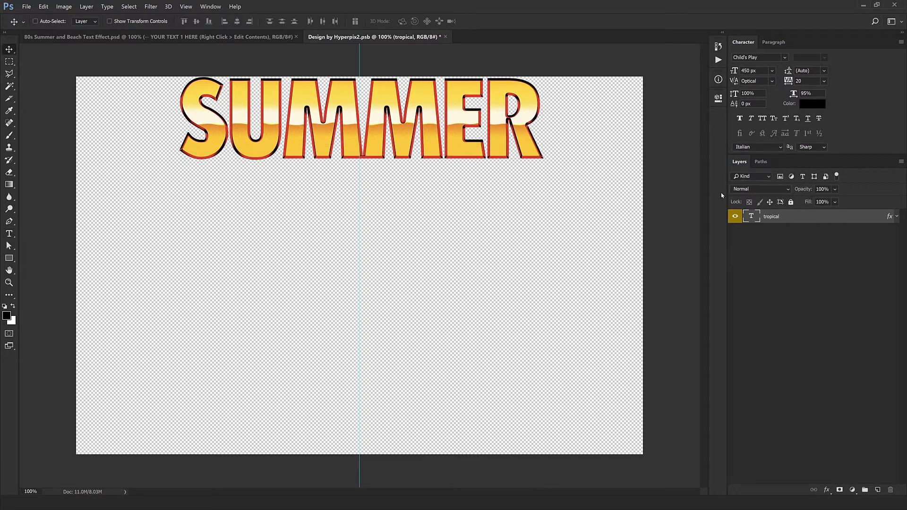
Shift the gold Pattern Overlay lower inside the SUMMER letters
double_click(890, 217)
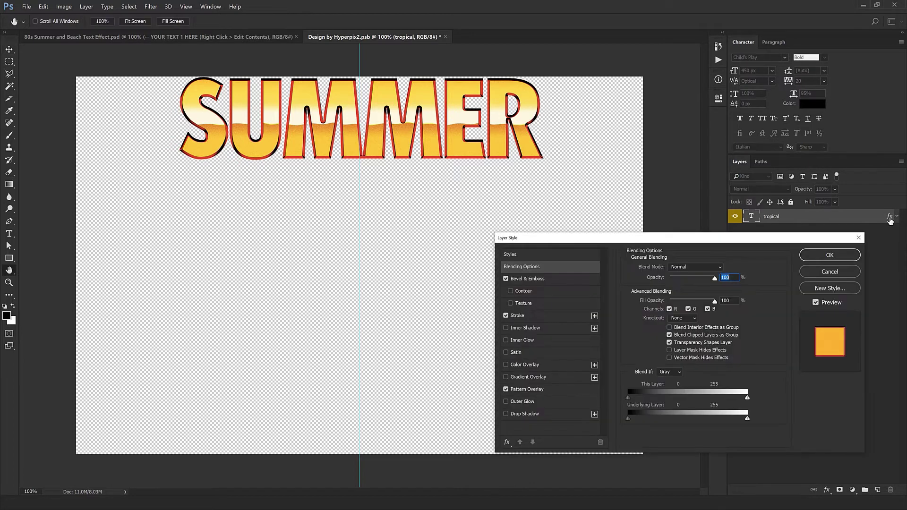
left_click(527, 389)
left_click_drag(421, 226, 494, 182)
key("Return")
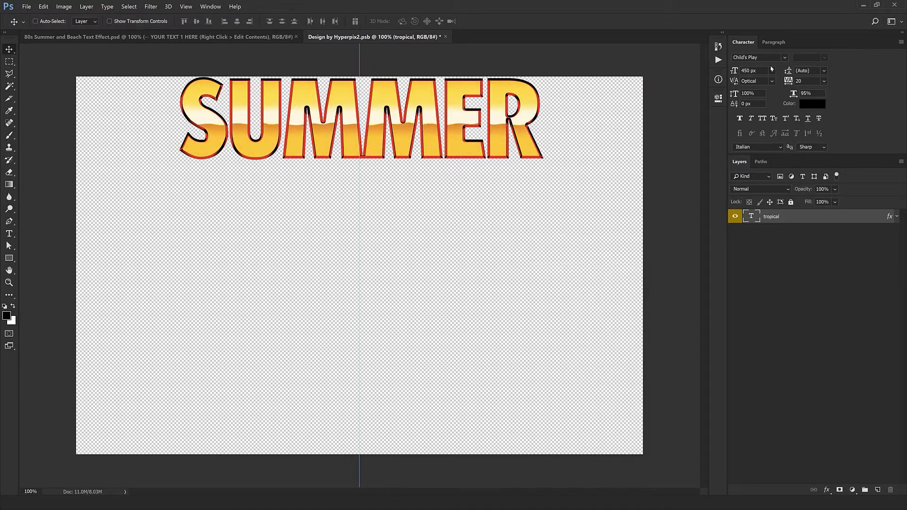
Check the Child's Play font and 95% horizontal scale, then save the smart object back
left_click(784, 58)
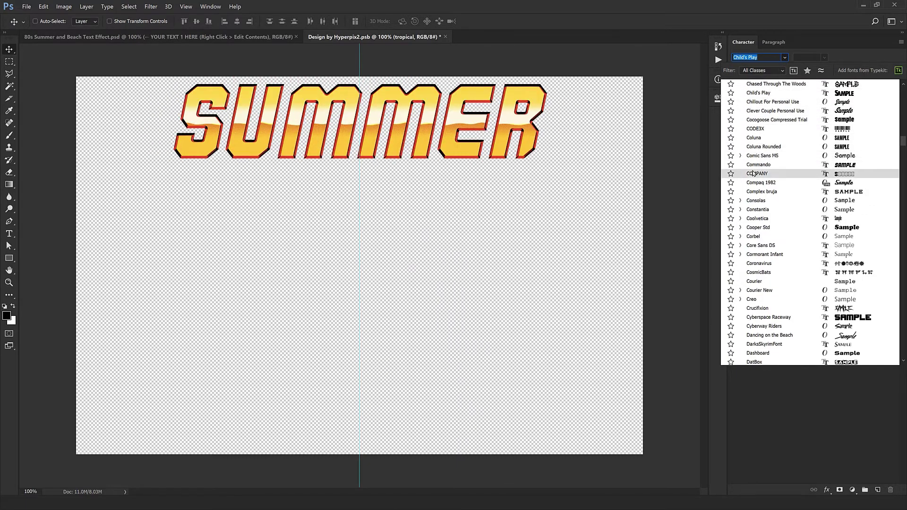
left_click(632, 165)
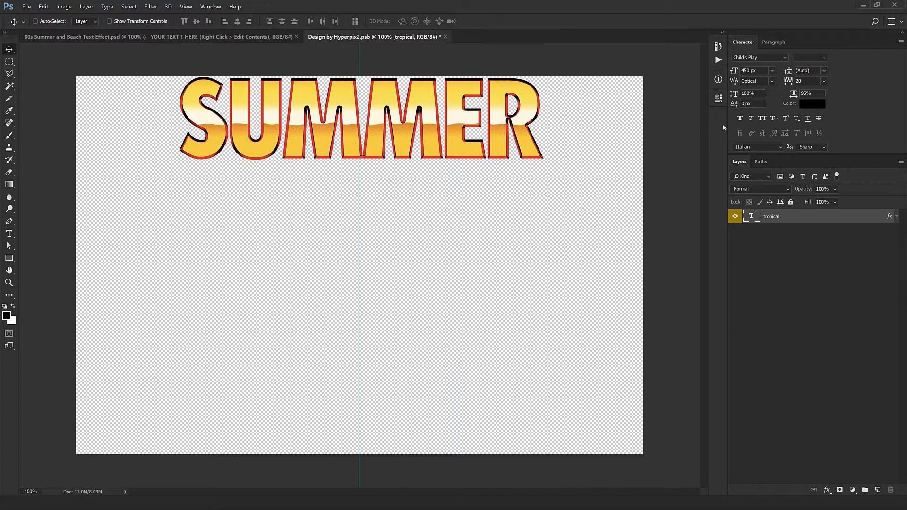
left_click(813, 95)
key("Down")
key("Return")
key("ctrl+z")
key("ctrl+z")
left_click(446, 37)
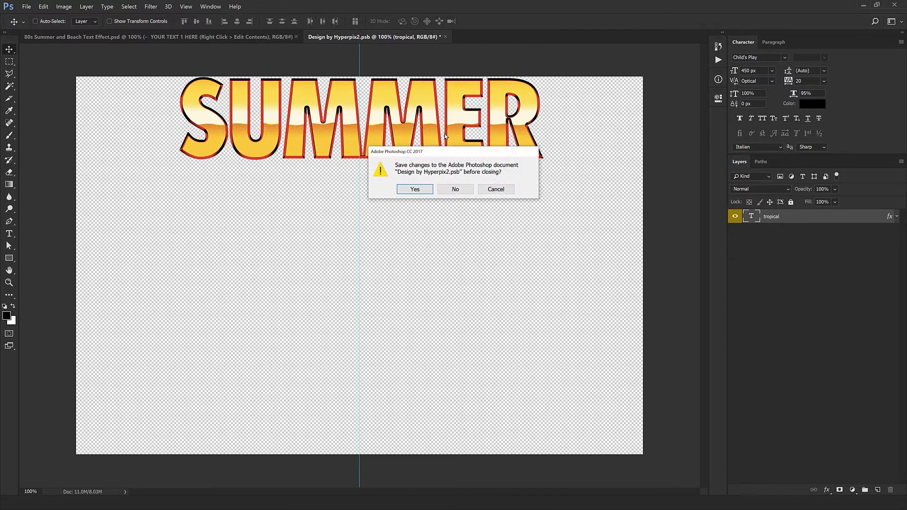
left_click(423, 190)
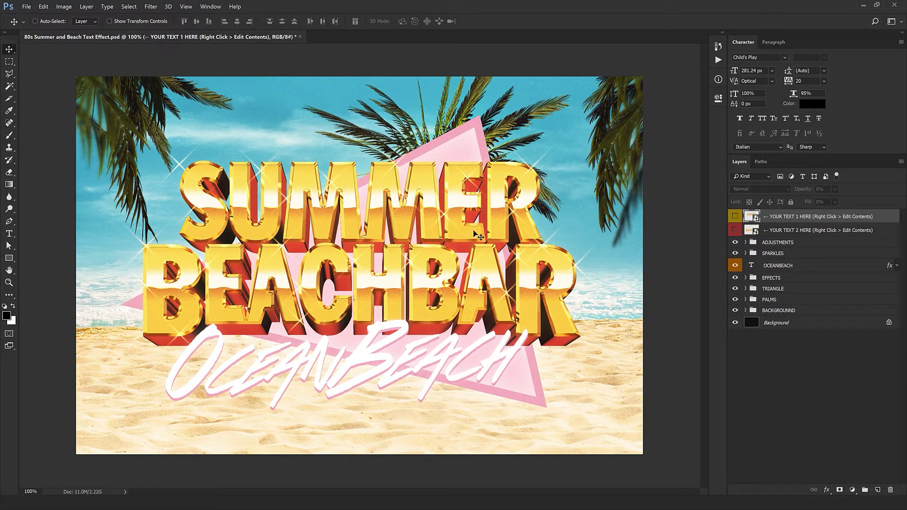
Open the BEACHBAR smart object's contents and enter its text for editing
left_click(788, 232)
right_click(789, 235)
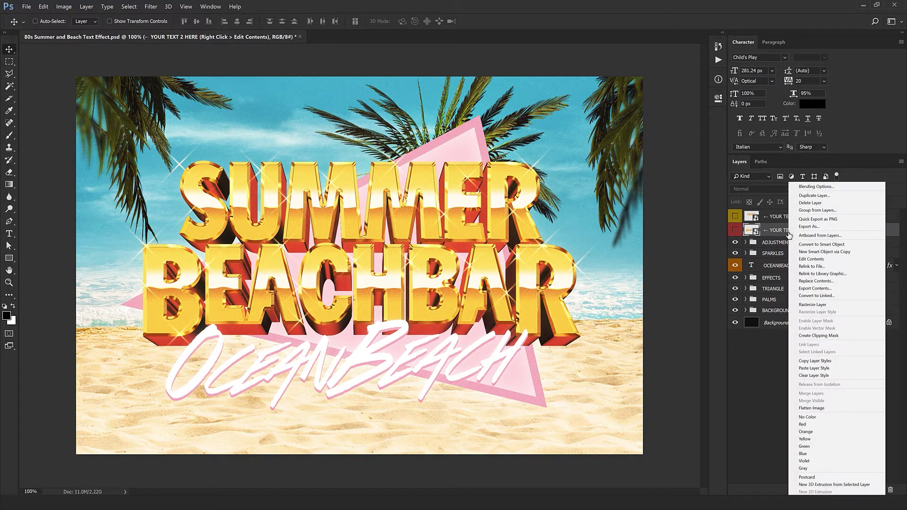
left_click(802, 259)
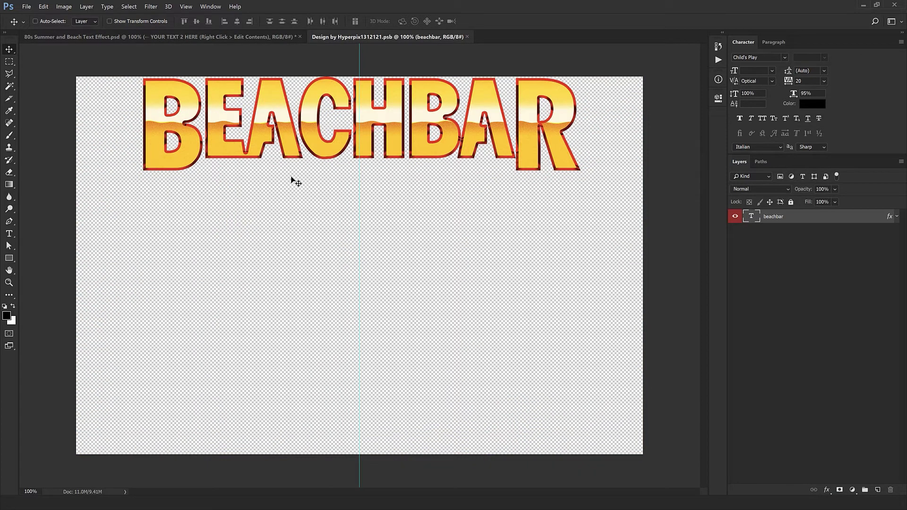
double_click(752, 216)
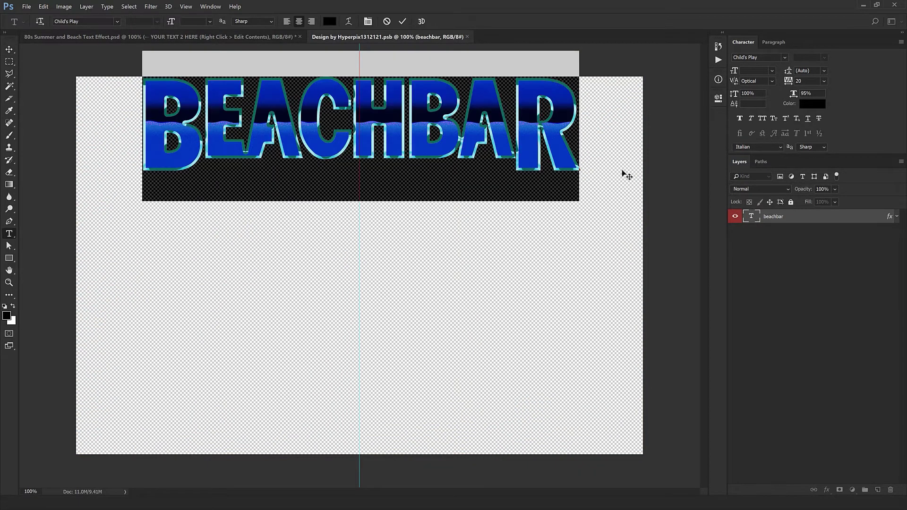
left_click_drag(195, 139, 117, 145)
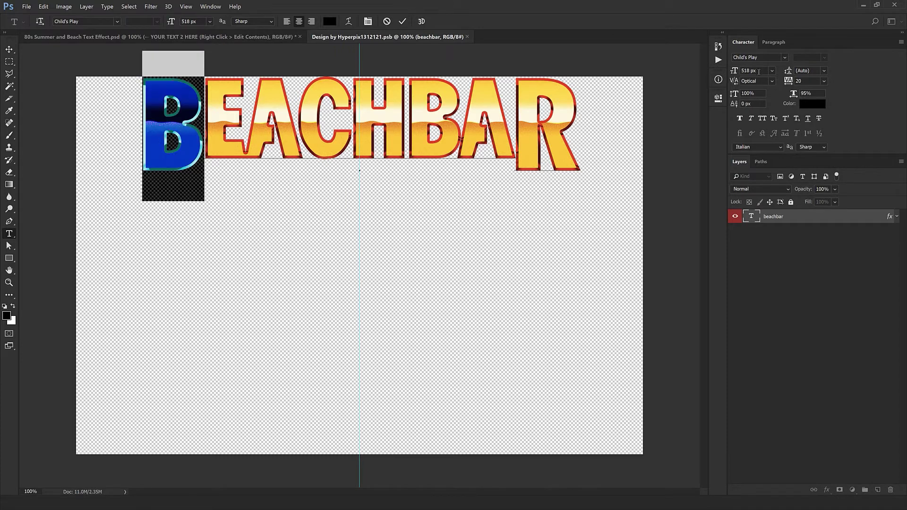
left_click(248, 126)
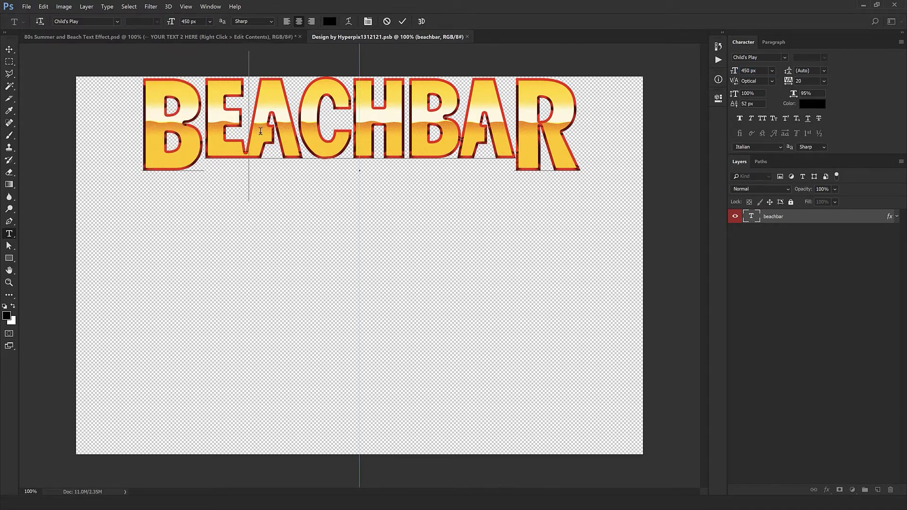
left_click(580, 123)
key("shift+Left")
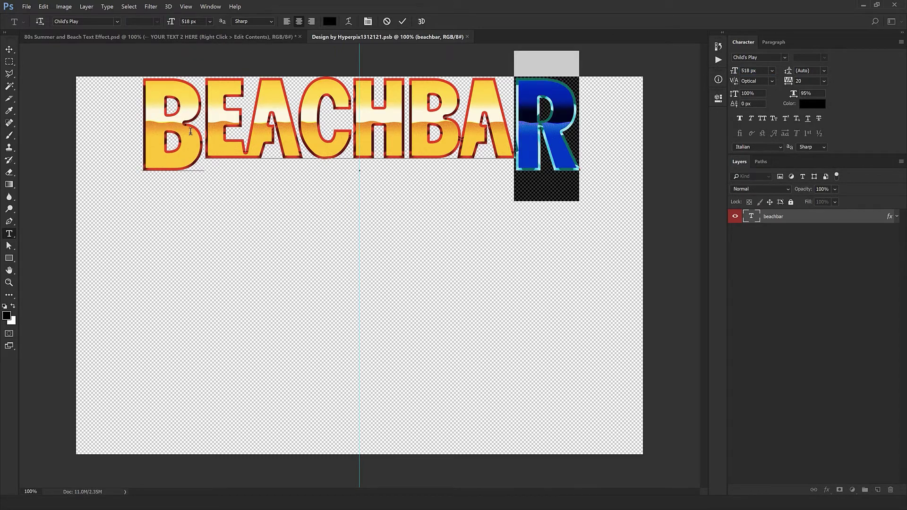
left_click(250, 136)
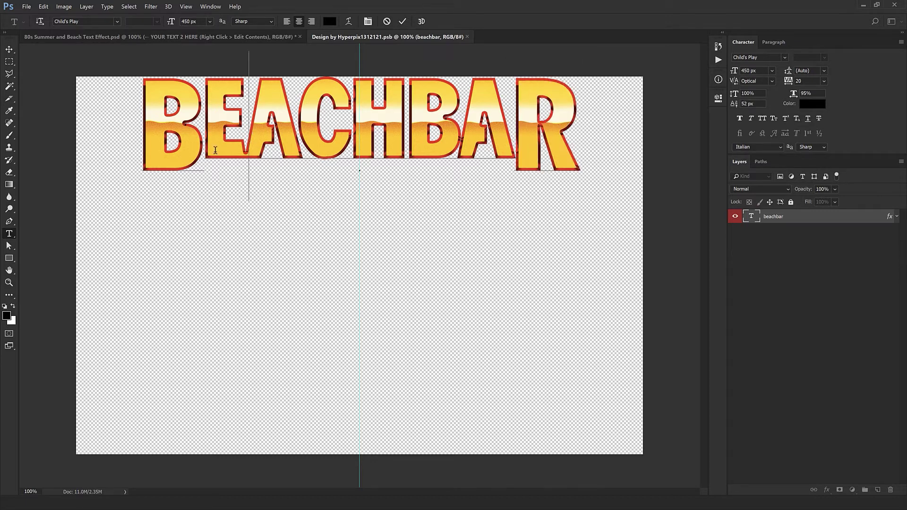
Retype BEACHBAR as CONCERTS letter by letter and commit the text
left_click_drag(194, 151, 143, 147)
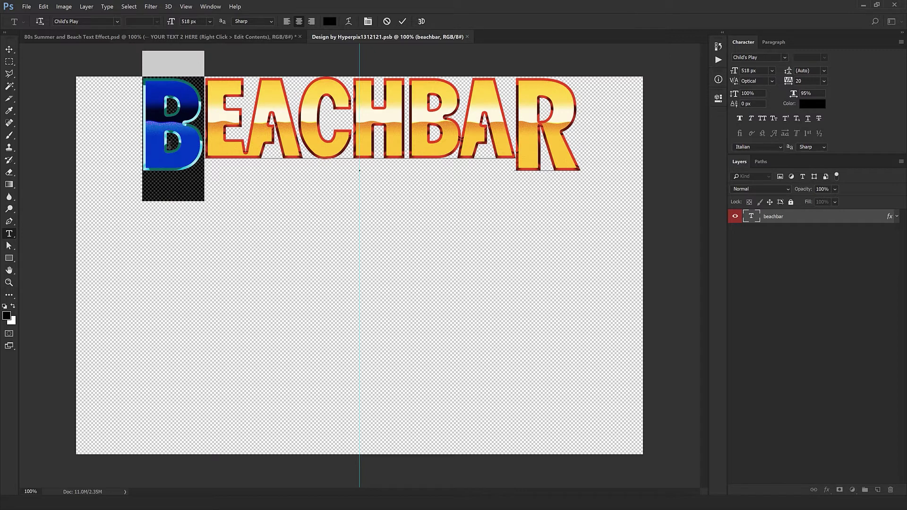
type("C")
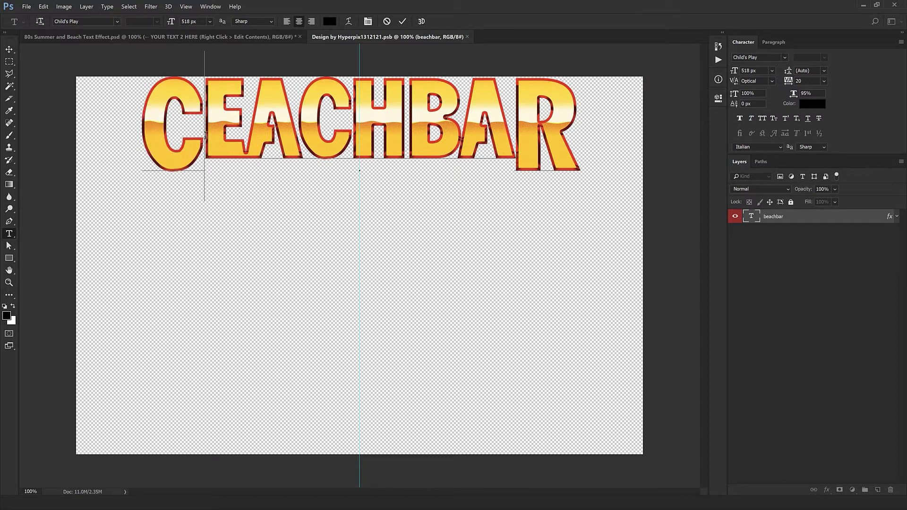
left_click_drag(205, 134, 508, 134)
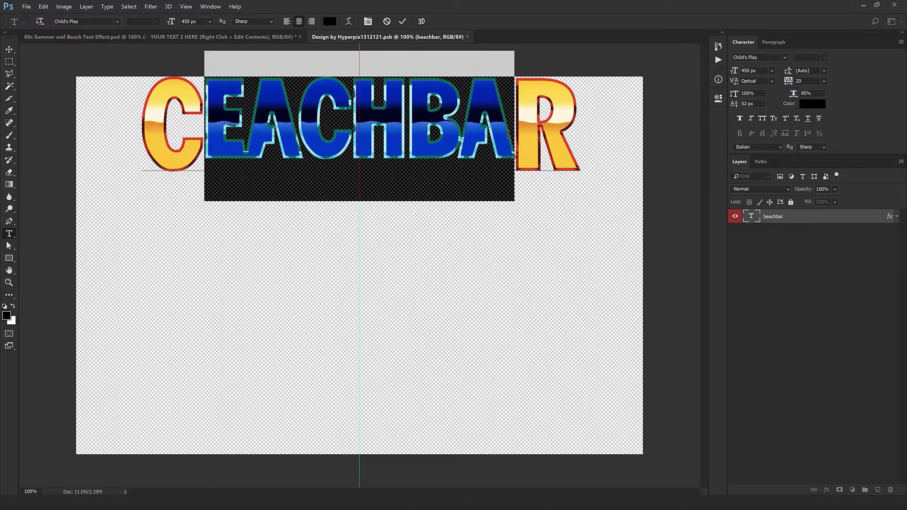
type("ON")
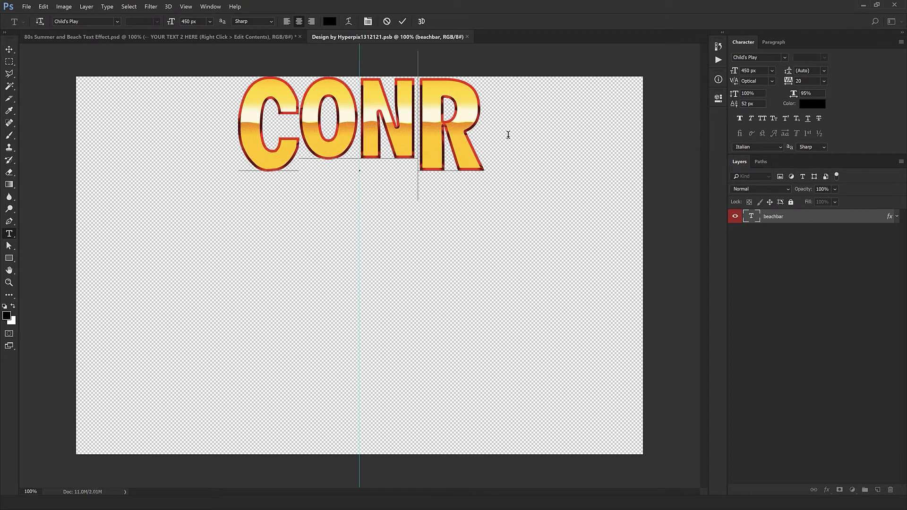
type("CERT")
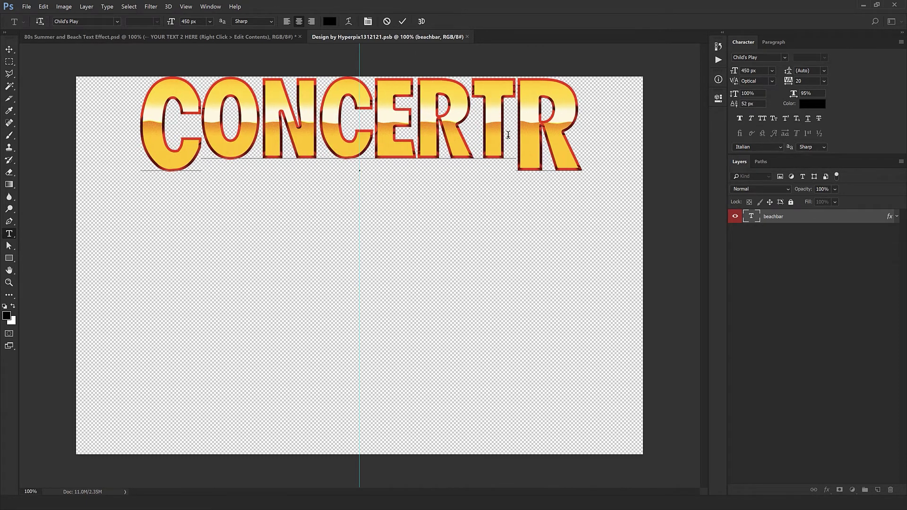
left_click_drag(521, 131, 582, 131)
type("S")
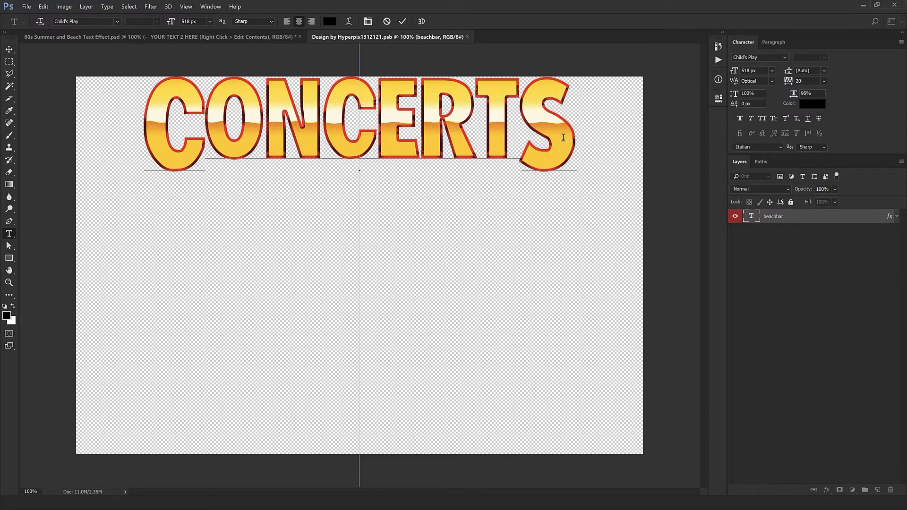
key("ctrl+Return")
key("v")
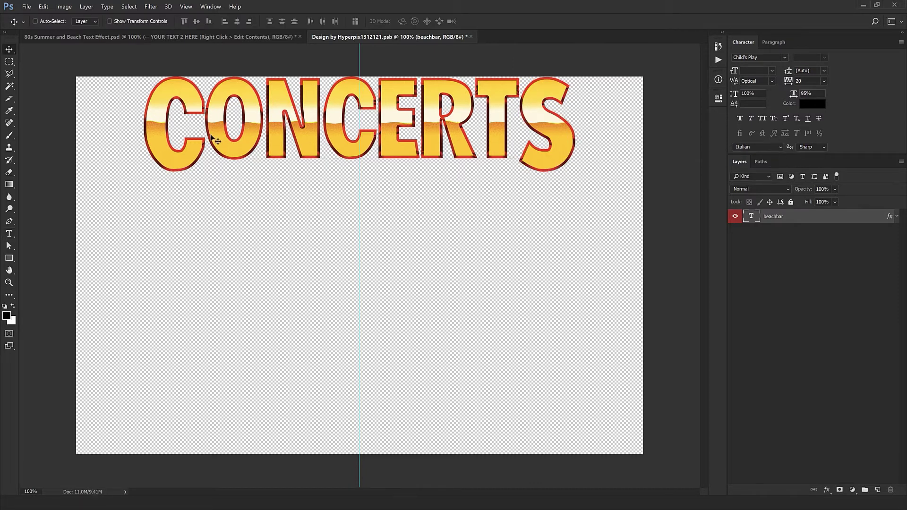
Close the CONCERTS .psb document, saving its changes into the 80s Summer design
left_click(471, 37)
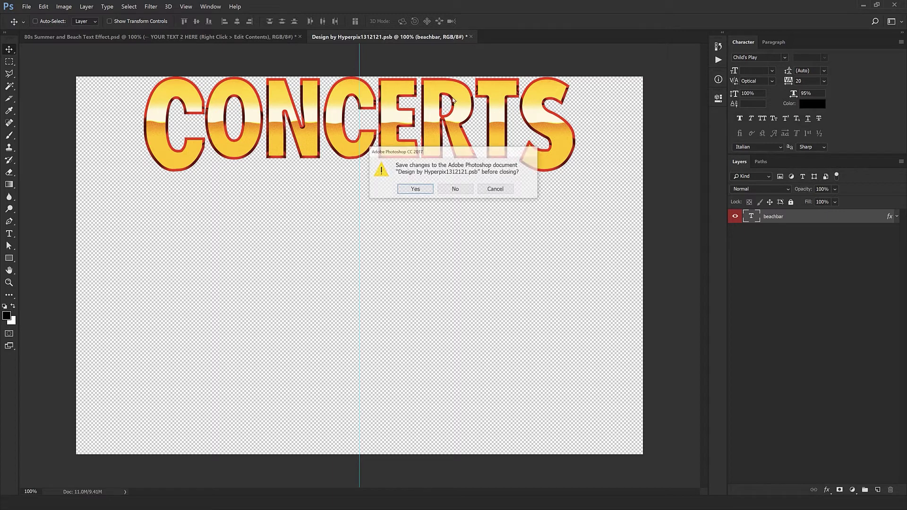
left_click(405, 189)
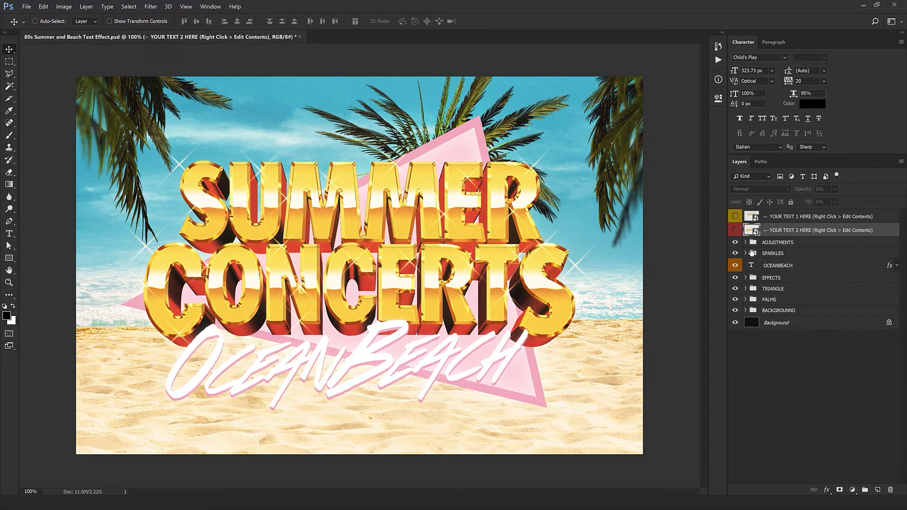
Expand EFFECTS and its sets 2 and 1, hide set 2's EXTRUSION, and expand ADJUSTMENTS
left_click(794, 278)
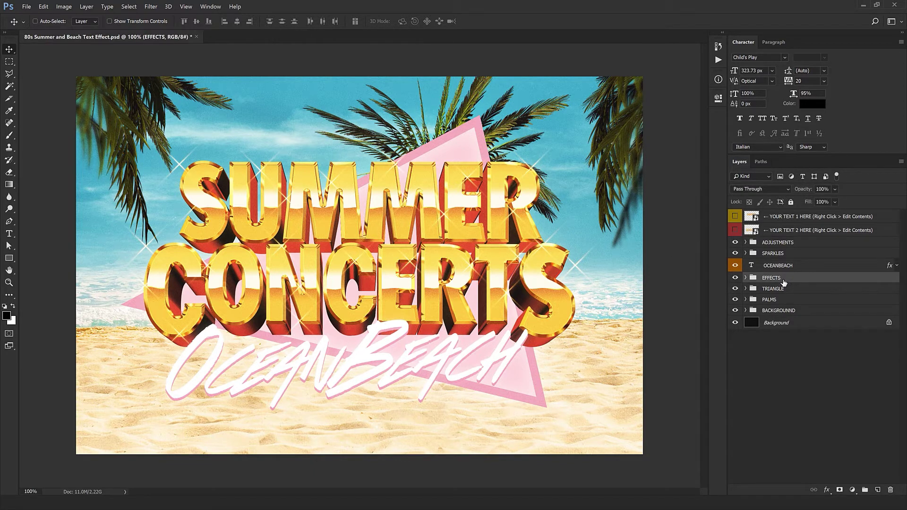
left_click(745, 278)
left_click(753, 288)
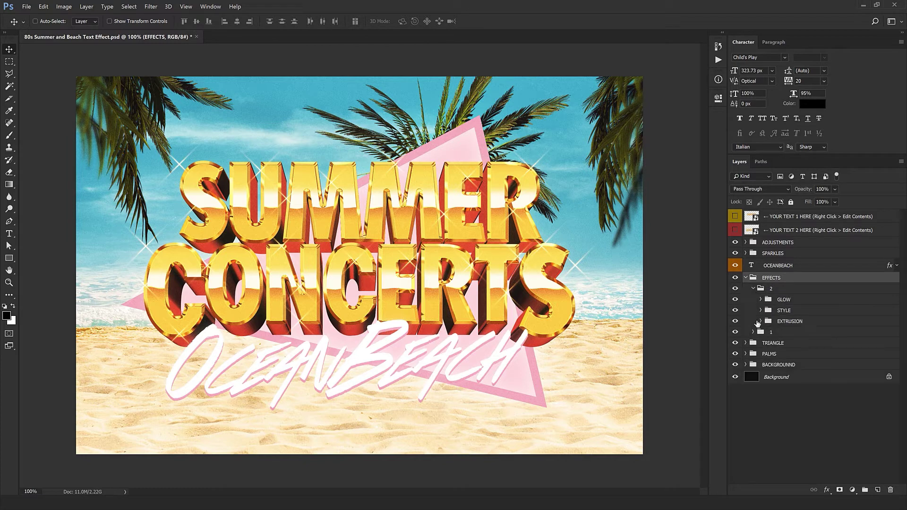
left_click(753, 332)
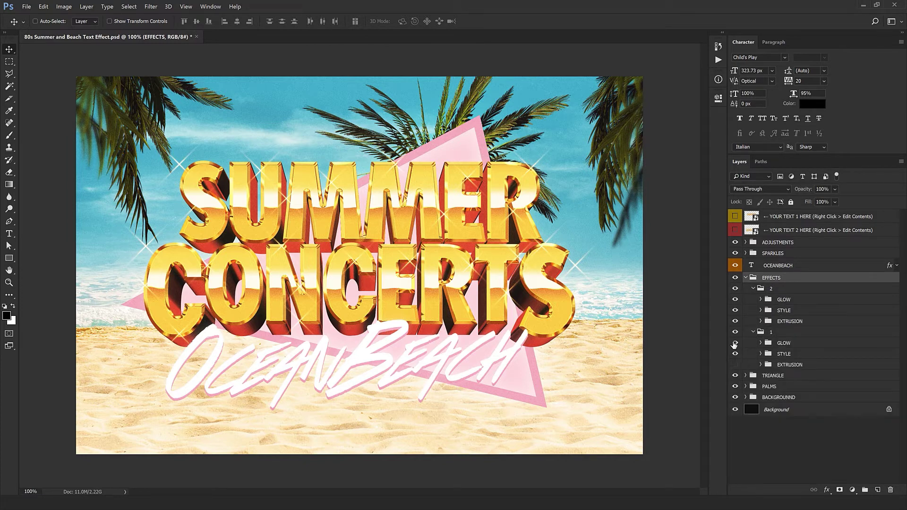
left_click(735, 322)
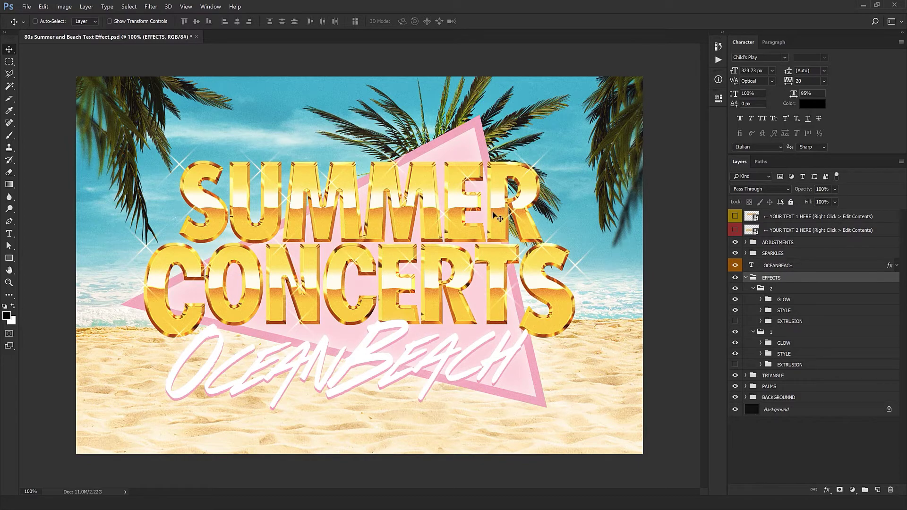
scroll(343, 284, "up", 2)
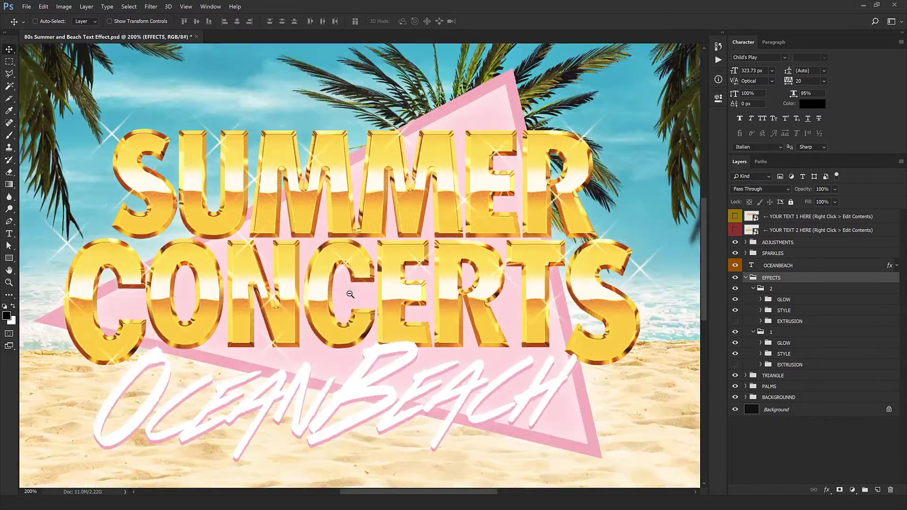
scroll(350, 295, "down", 2)
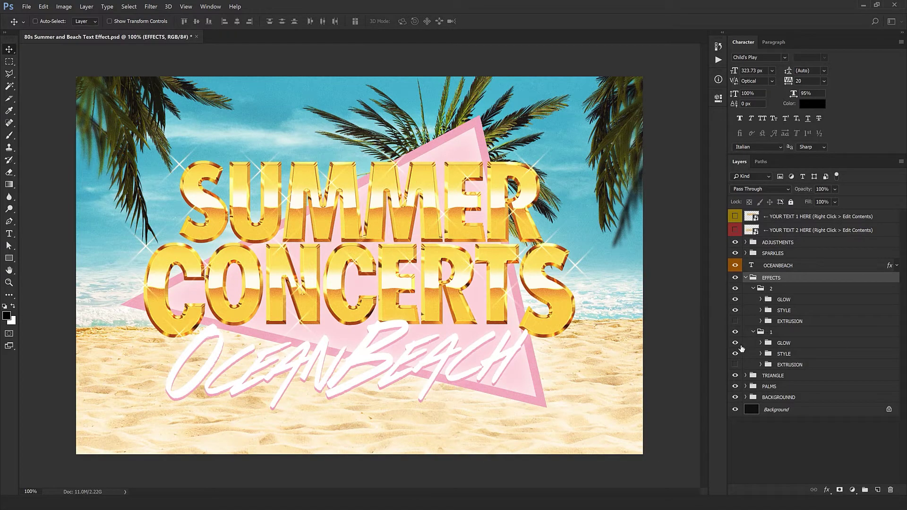
left_click(745, 243)
Toggle the ADJUSTMENTS group off and back on, and inspect COLOR / BRIGHTNESS / CONTRAST
left_click(735, 243)
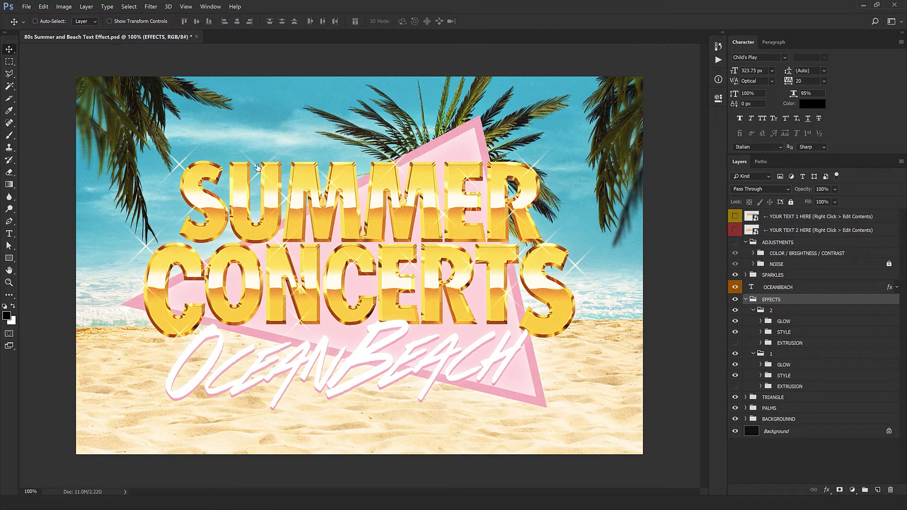
left_click(735, 243)
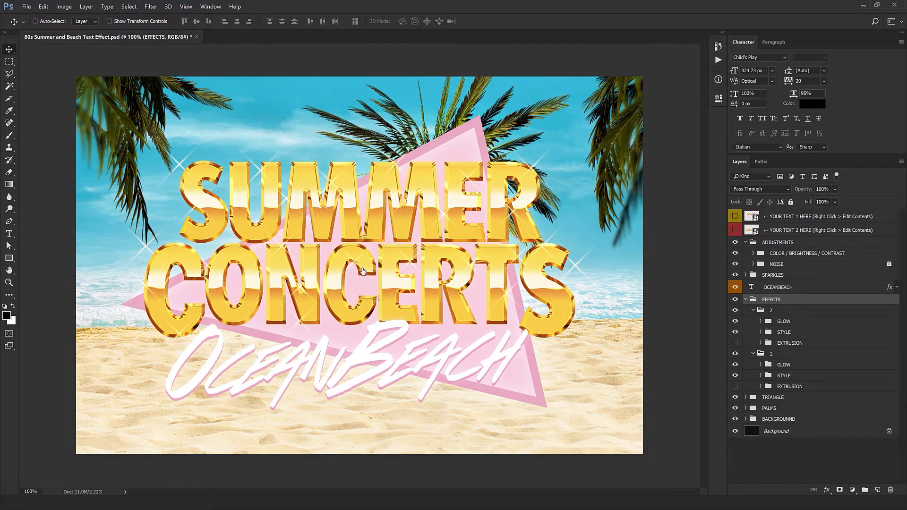
left_click(754, 254)
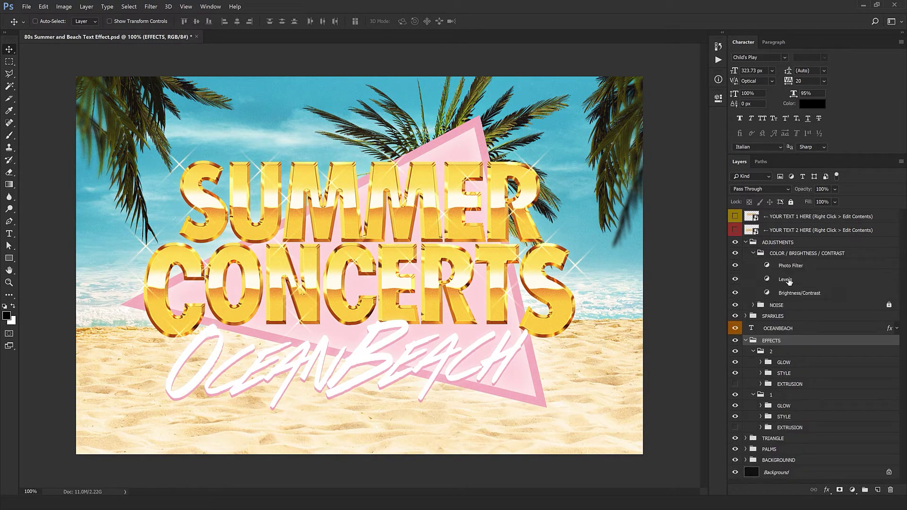
left_click(754, 254)
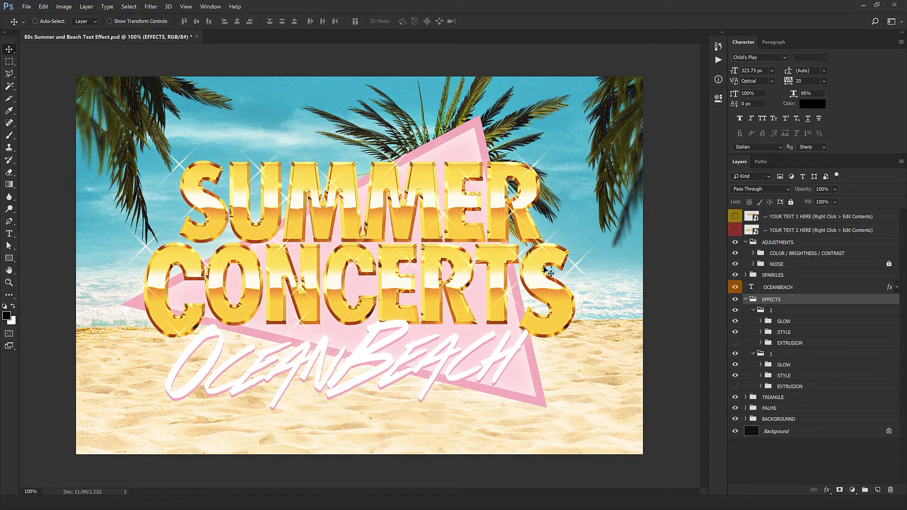
Zoom in on the lettering, re-enable the NOISE grain layer, and collapse ADJUSTMENTS
left_click(387, 265, "ctrl")
scroll(428, 230, "up", 5)
left_click(668, 199, "ctrl")
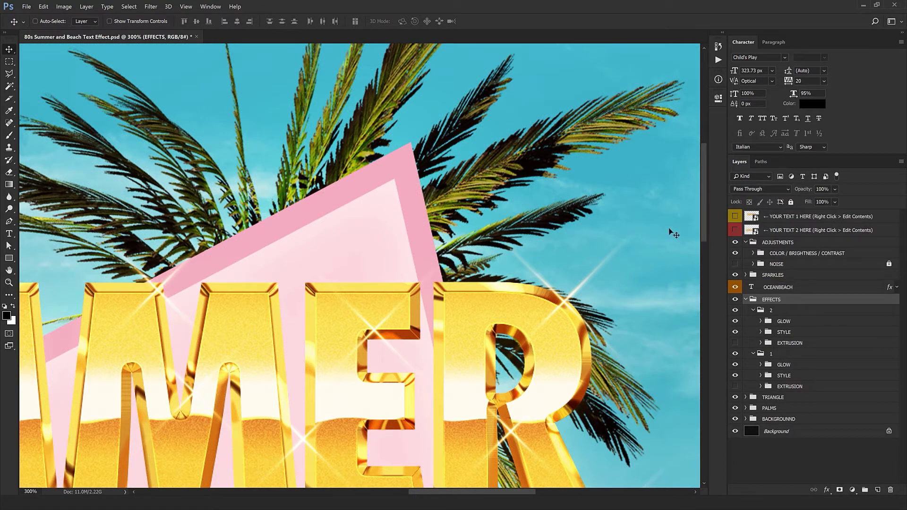
scroll(658, 207, "up", 2)
left_click(735, 264)
scroll(581, 244, "down", 2)
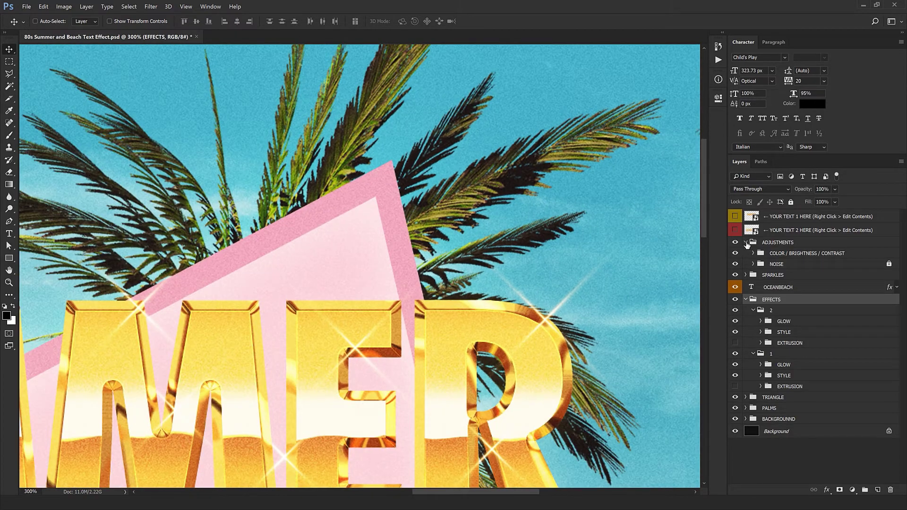
left_click(746, 243)
Move the top three Sparkle layers to new spots around the SUMMER CONCERTS letters
scroll(454, 262, "down", 2)
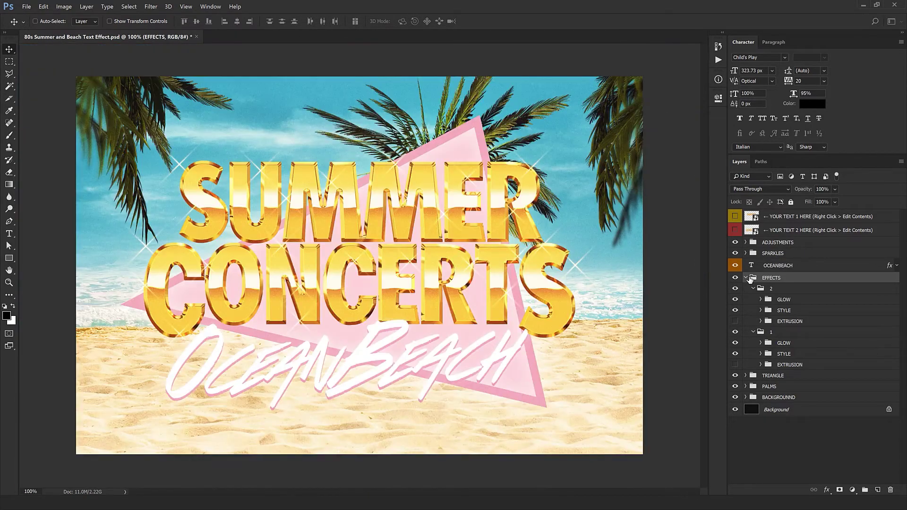
left_click(746, 253)
left_click(779, 268)
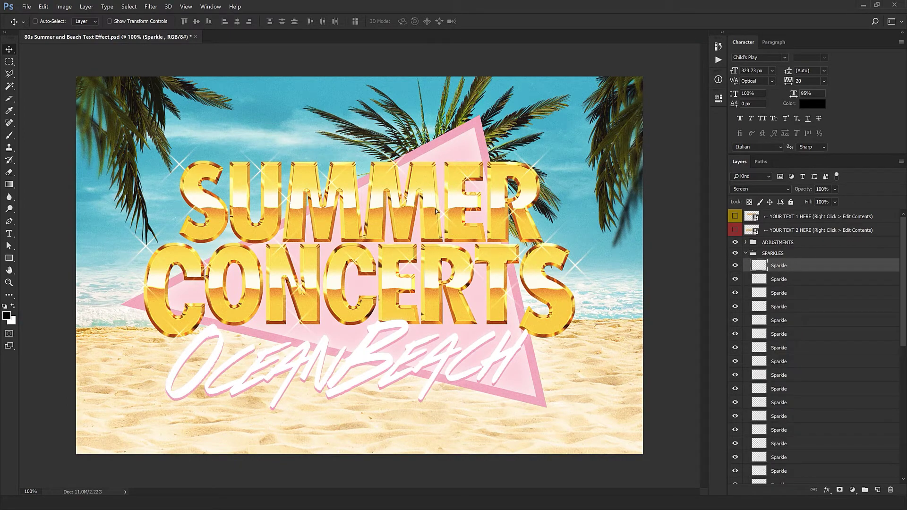
left_click_drag(412, 188, 611, 385)
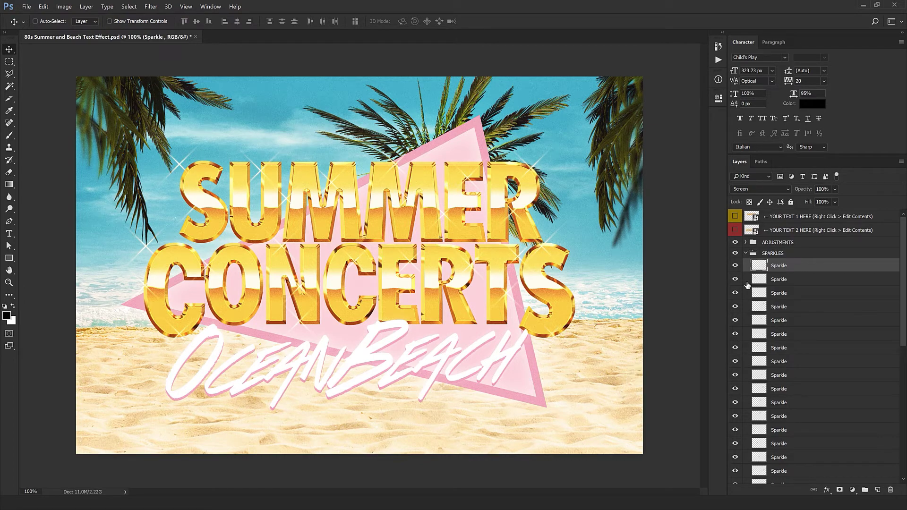
left_click(799, 279)
left_click_drag(226, 314, 266, 396)
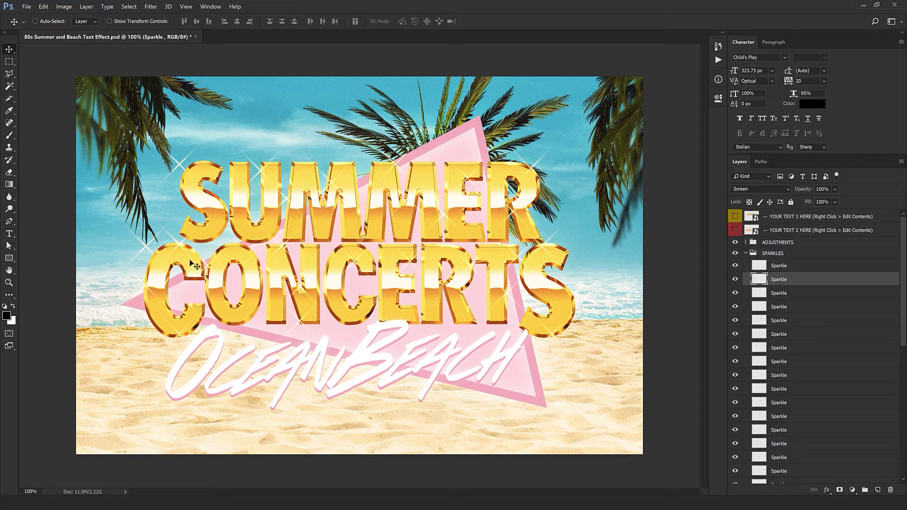
left_click_drag(190, 262, 188, 232)
left_click(759, 293)
left_click_drag(375, 255, 404, 258)
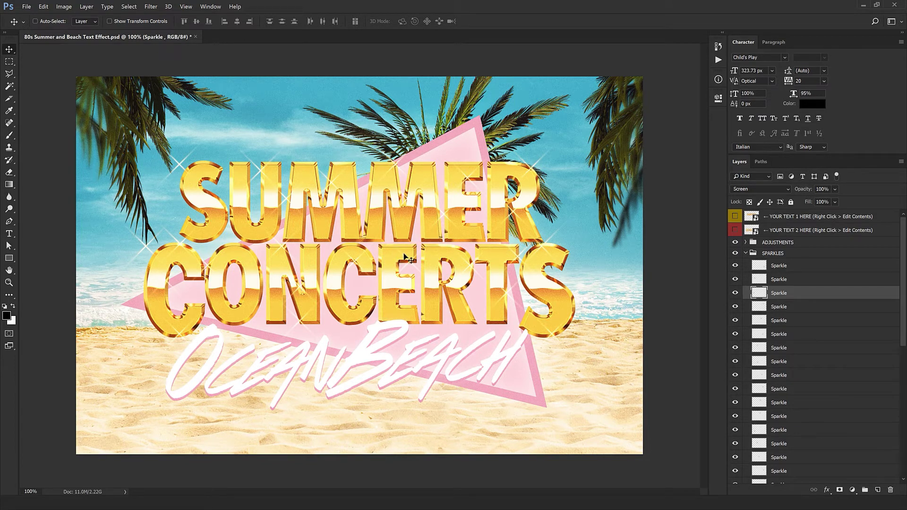
Select the last few Sparkle layers and delete them
scroll(794, 416, "down", 10)
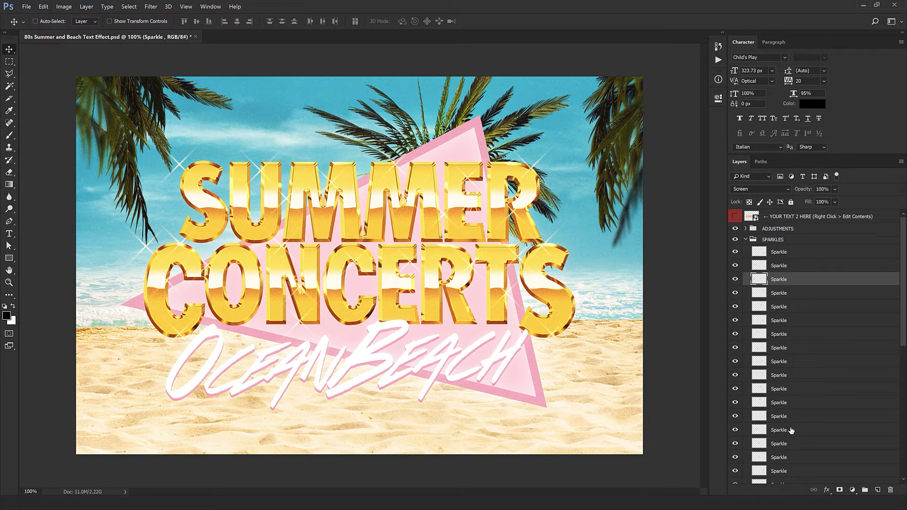
scroll(806, 258, "up", 5)
scroll(806, 259, "up", 3)
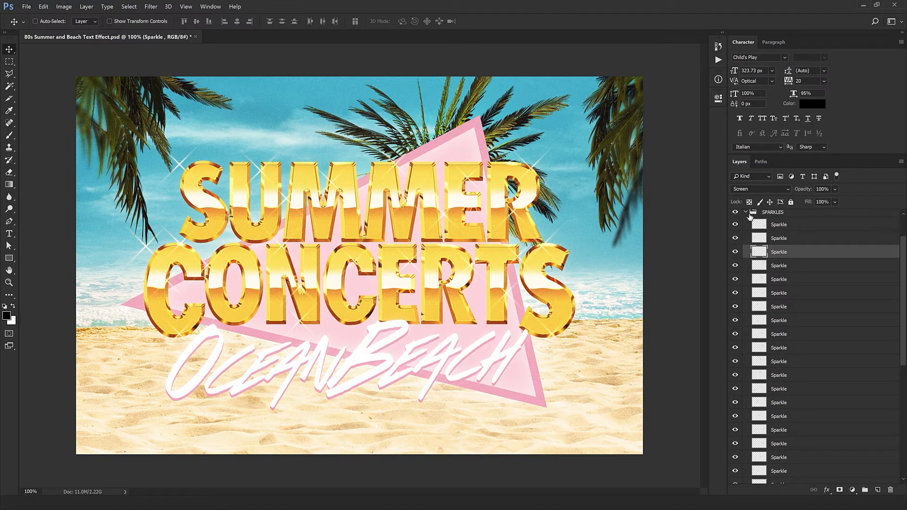
scroll(770, 277, "down", 8)
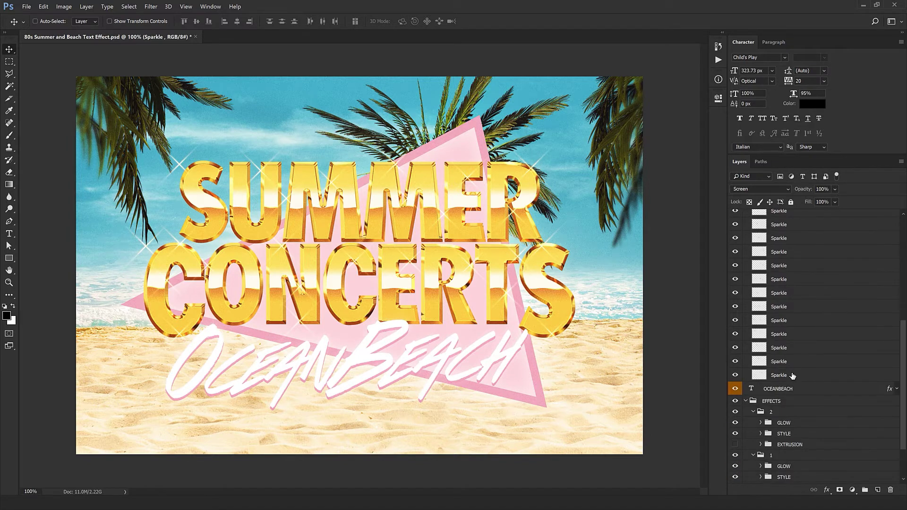
left_click(797, 376)
left_click(798, 293, "shift")
left_click(890, 490)
scroll(849, 416, "up", 8)
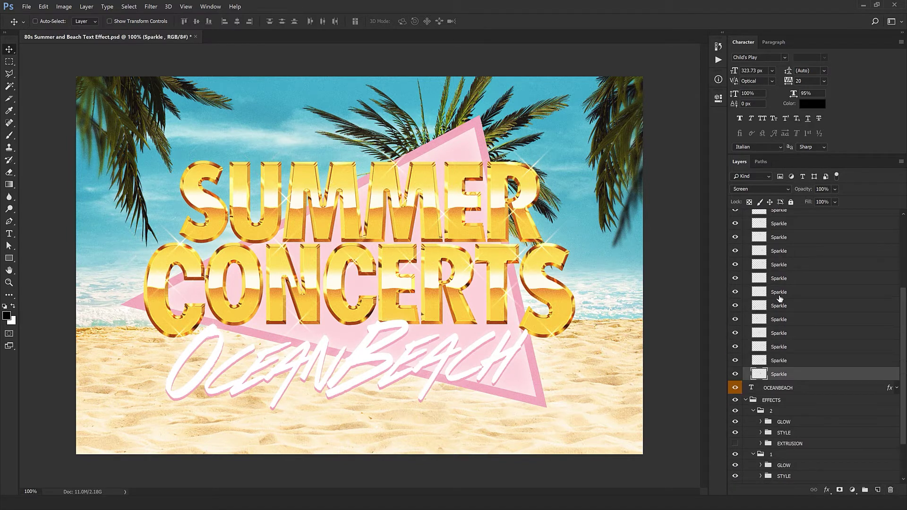
Collapse SPARKLES and start editing the OCEANBEACH text at its first letter
left_click(746, 252)
left_click(779, 266)
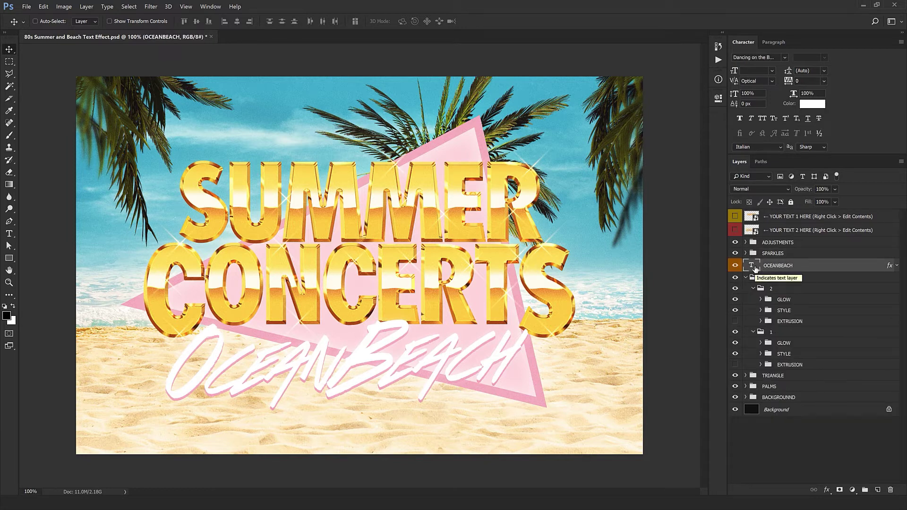
double_click(751, 266)
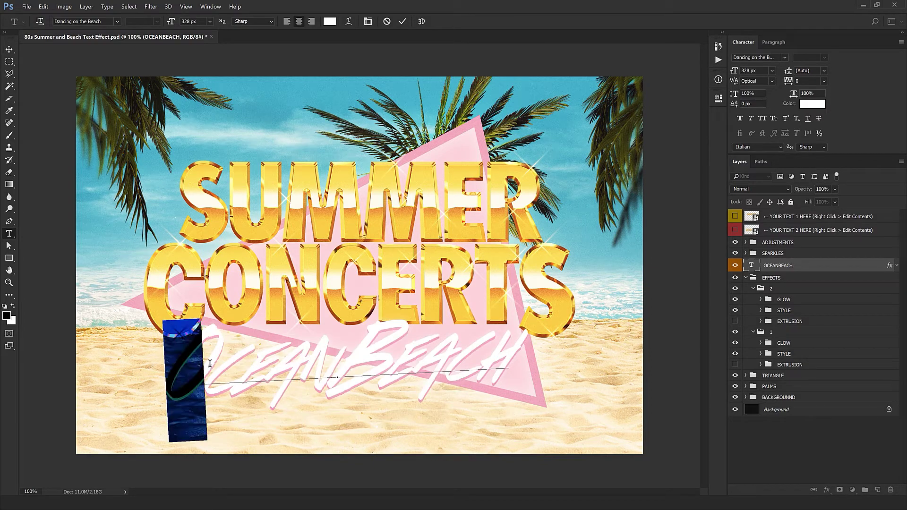
left_click(262, 364)
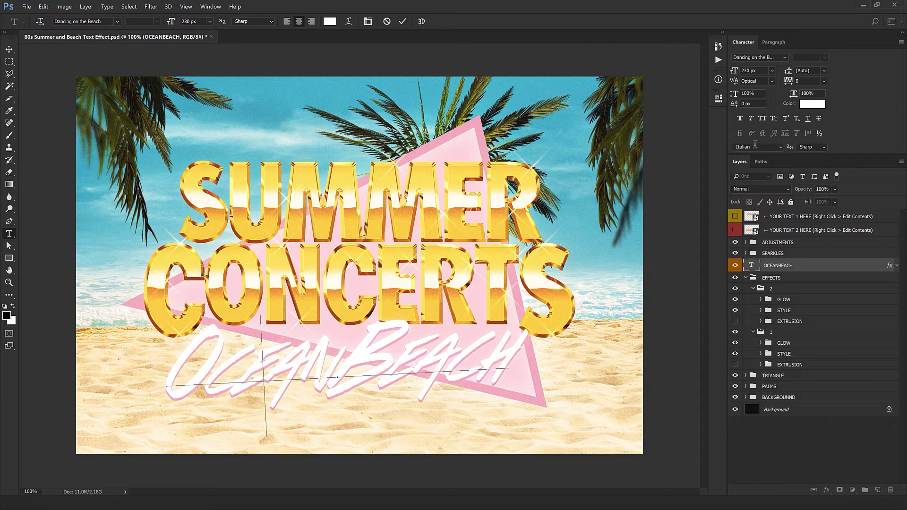
key("shift+Right")
key("shift+Right")
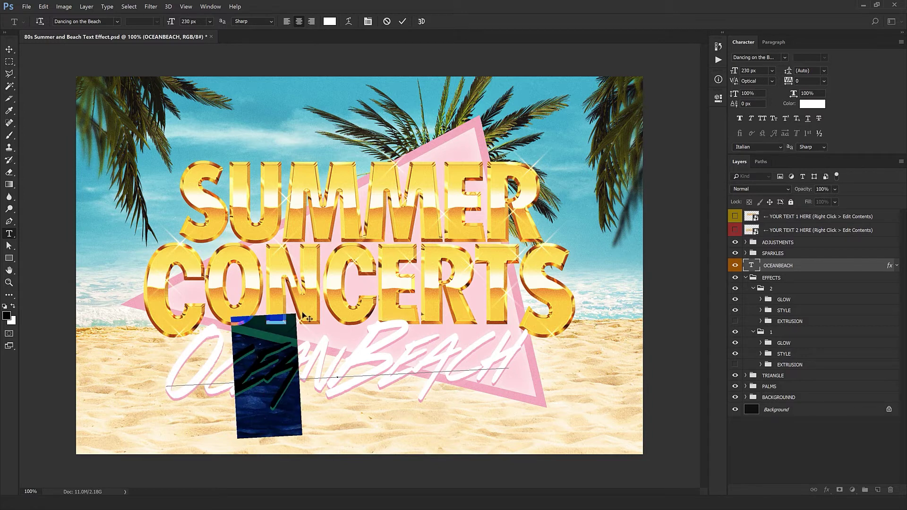
key("Left")
key("Left")
key("shift+Left")
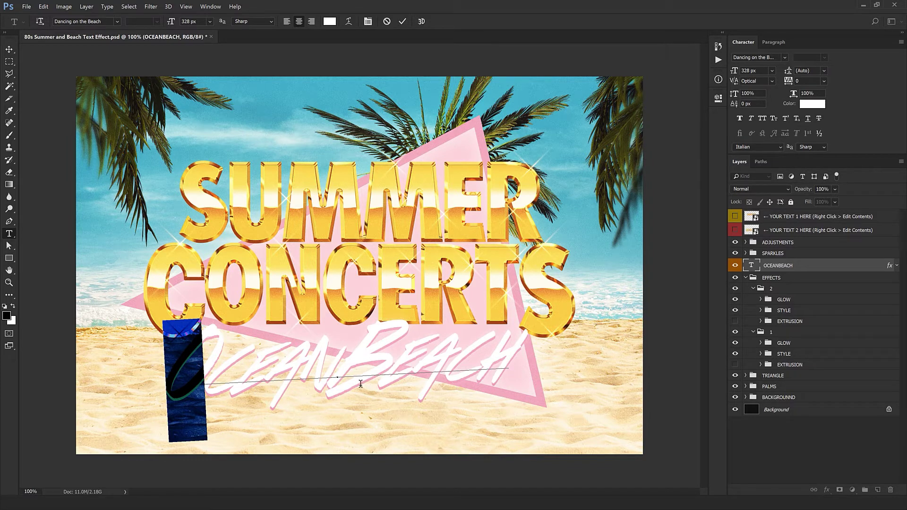
Replace OCEANBEACH with NIGHTCLUB, commit it, and reopen the text for editing
type("N")
left_click_drag(216, 368, 340, 370)
type("IGHT")
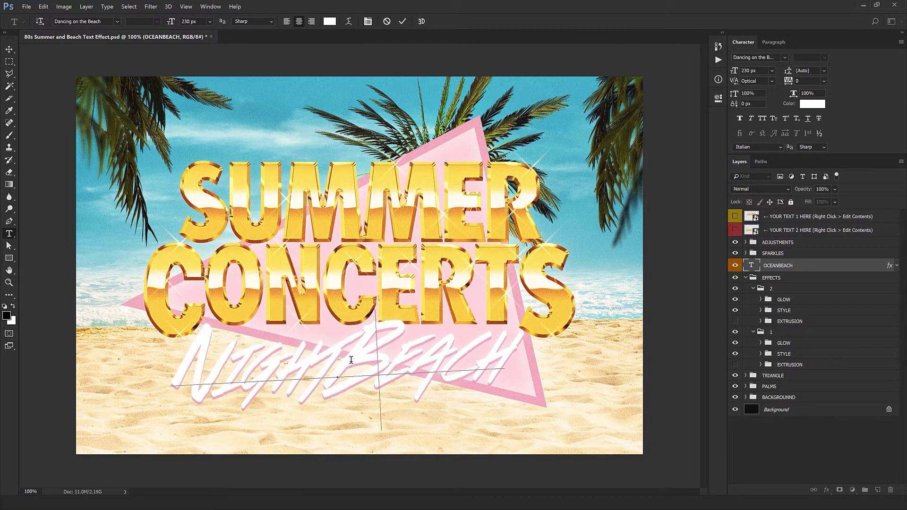
left_click_drag(362, 362, 530, 367)
type("CLUB")
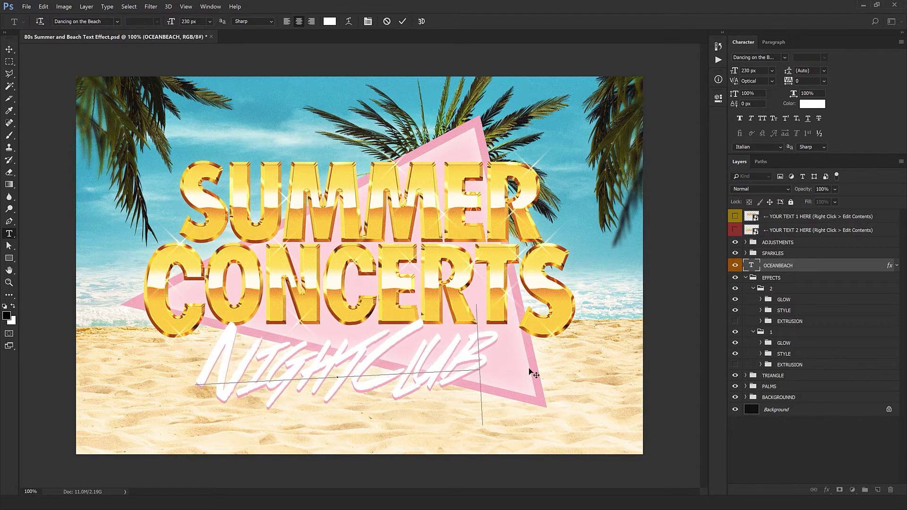
key("ctrl+Return")
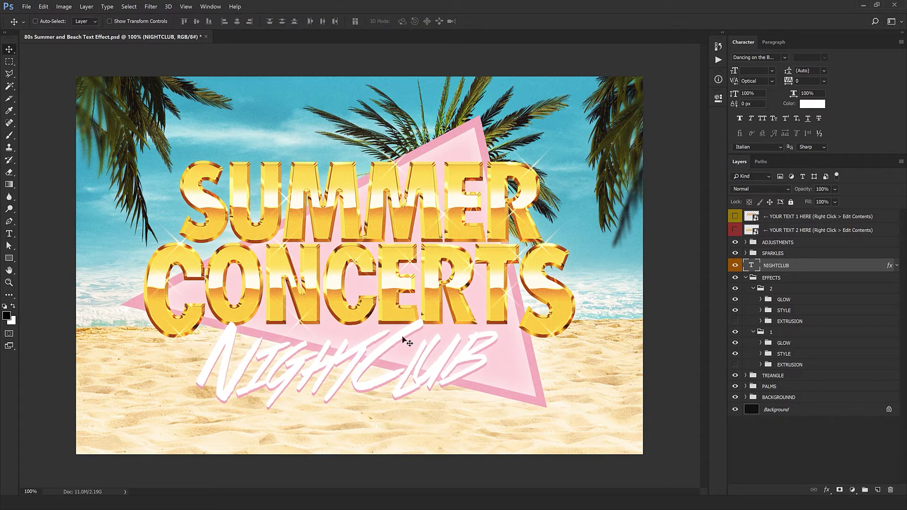
key("t")
left_click(380, 367)
key("ctrl+Return")
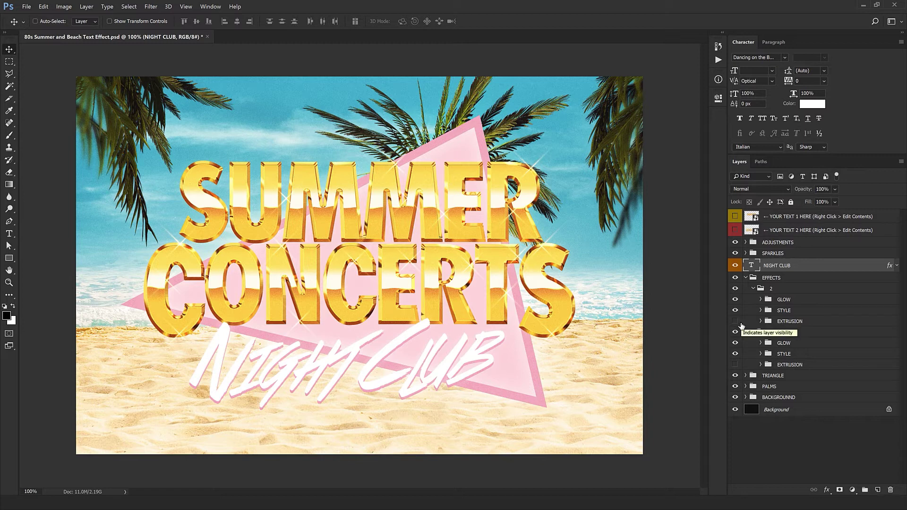
Expand the TRIANGLE group, toggle its visibility, and rotate the pink Triangle about 67°
left_click(747, 376)
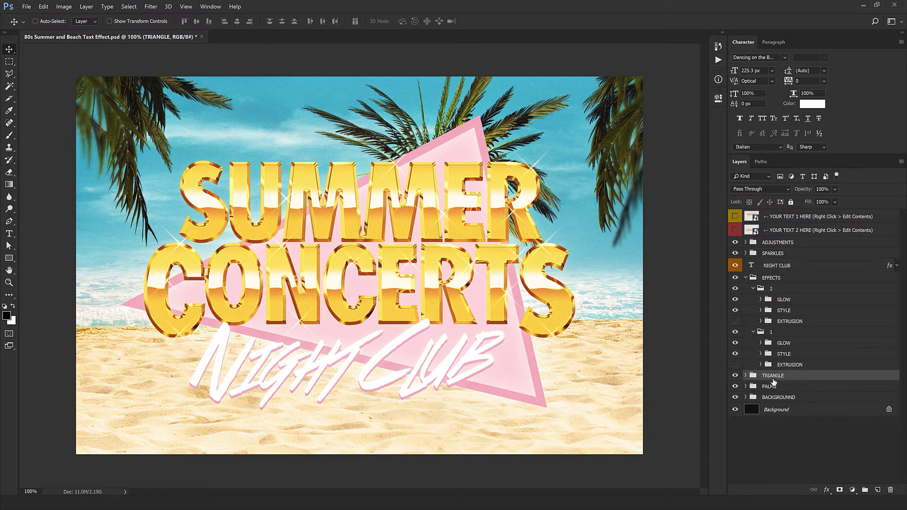
left_click(746, 376)
left_click(735, 375)
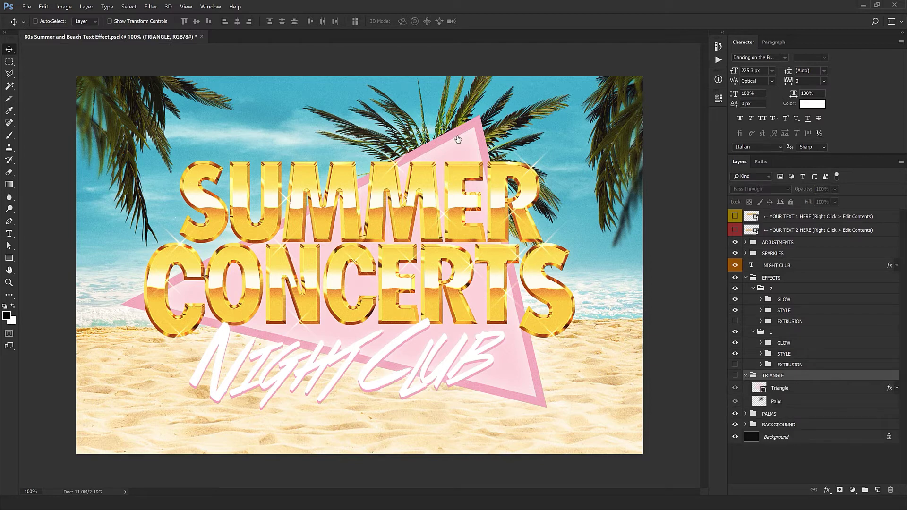
left_click(735, 375)
left_click(812, 391)
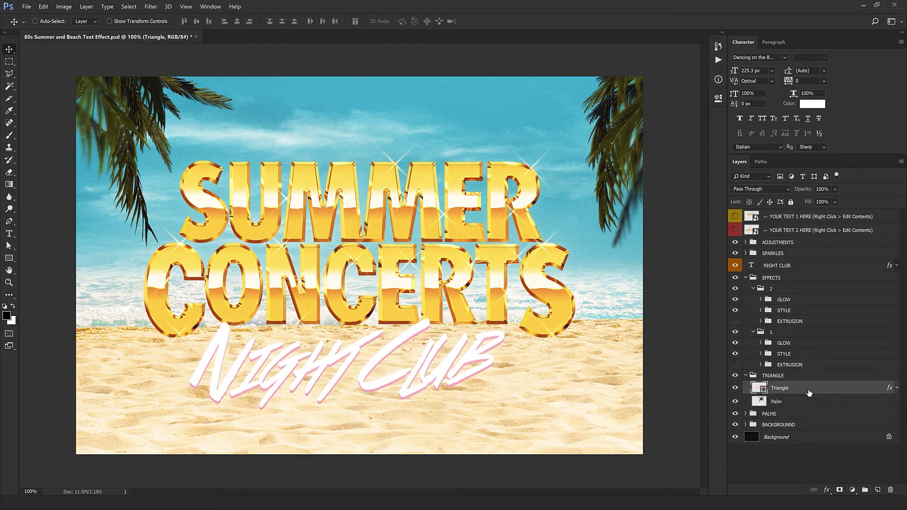
key("ctrl+t")
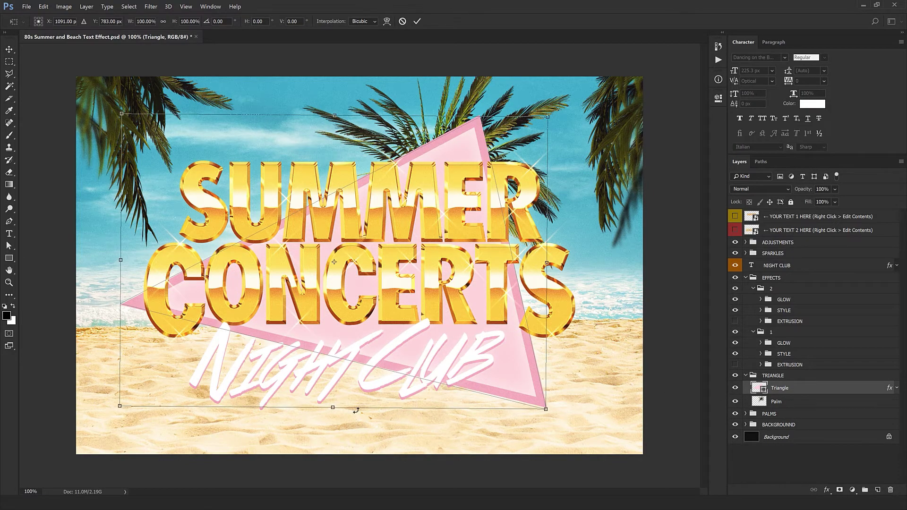
left_click_drag(356, 410, 356, 410)
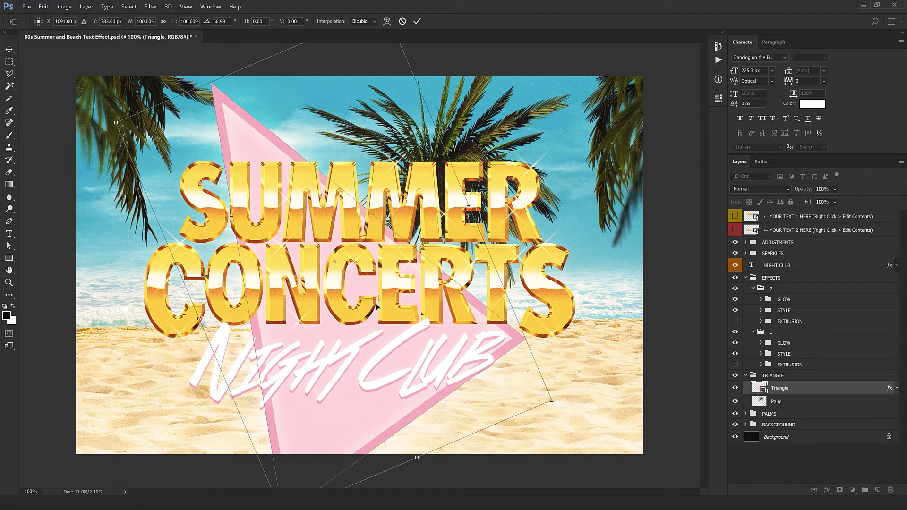
key("Return")
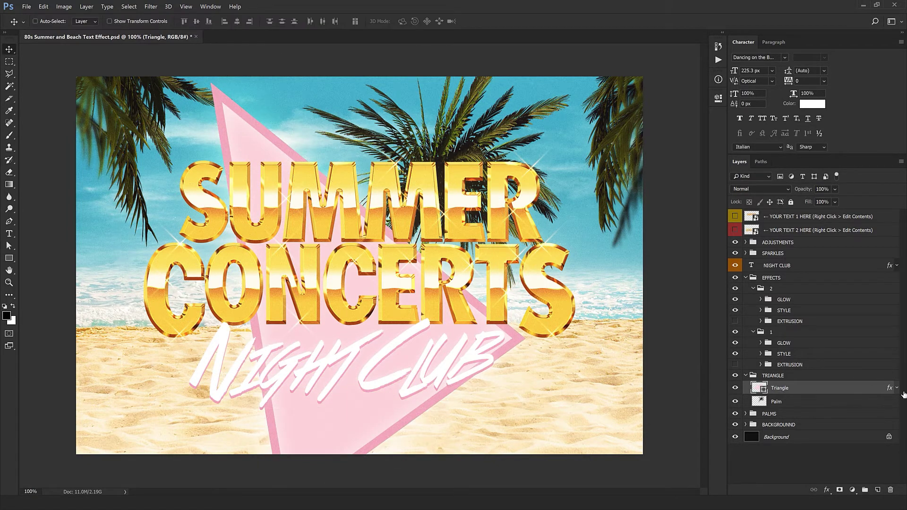
Try a lighter mint shade for the triangle's fill colour, then cancel without changing it
left_click(896, 388)
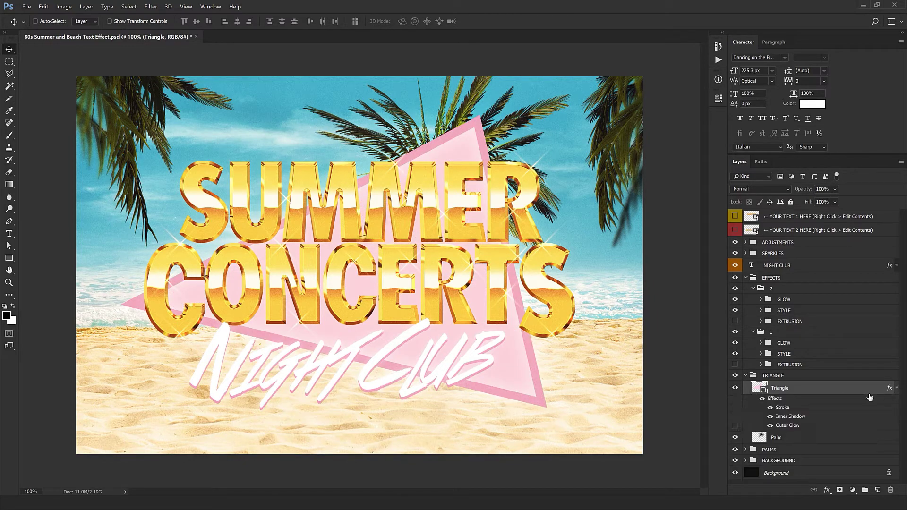
double_click(760, 388)
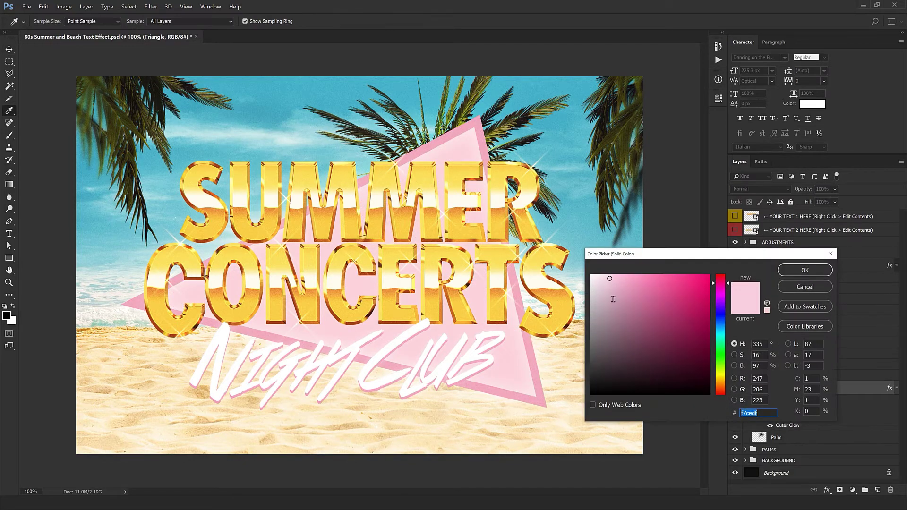
left_click_drag(628, 282, 634, 291)
left_click_drag(721, 307, 722, 338)
left_click(632, 284)
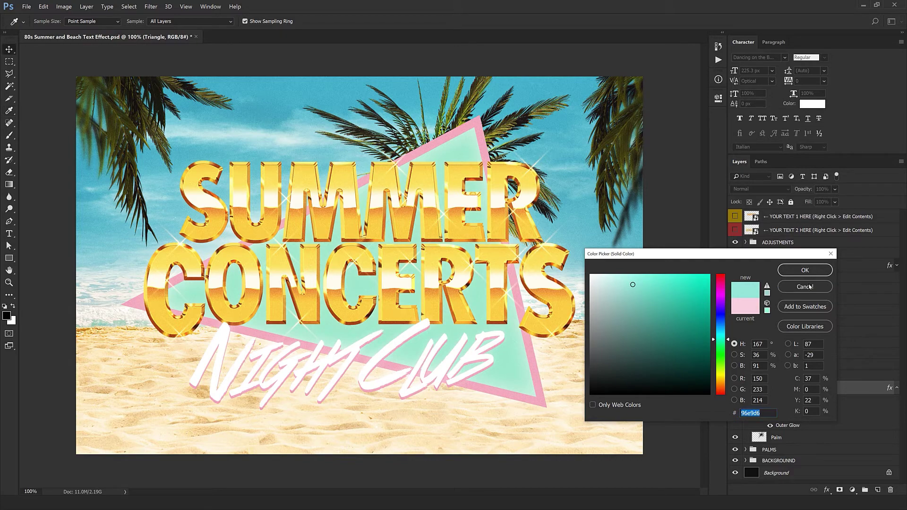
left_click(805, 270)
Change the triangle's Stroke colour to pale yellow e4e9a9 sampled from the canvas
double_click(783, 407)
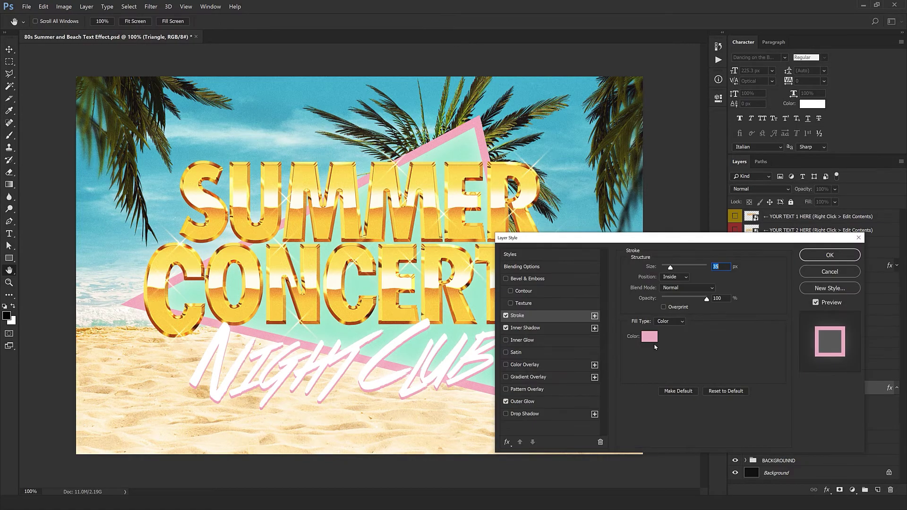
left_click(648, 337)
left_click(446, 177)
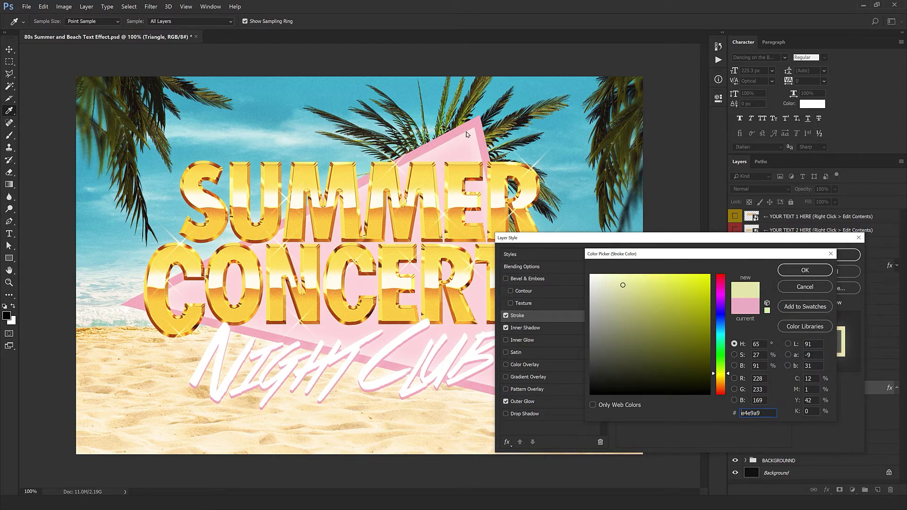
left_click(805, 270)
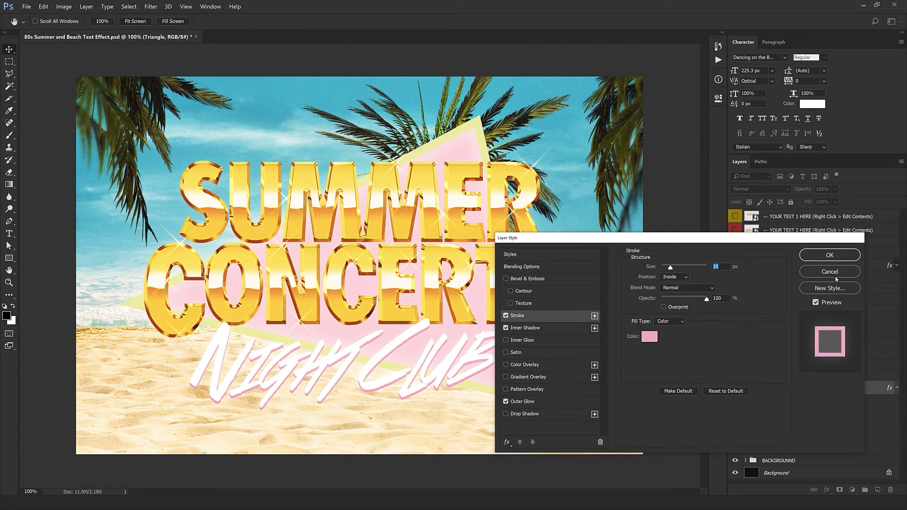
left_click(830, 254)
Undo the yellow stroke, then nudge the Palm layer down about 11 px
left_click(895, 390)
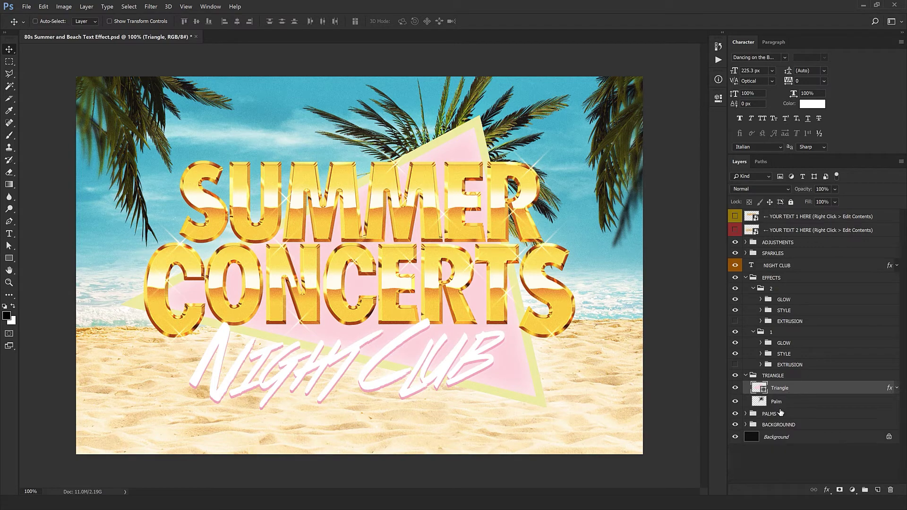
key("ctrl+z")
left_click(777, 402)
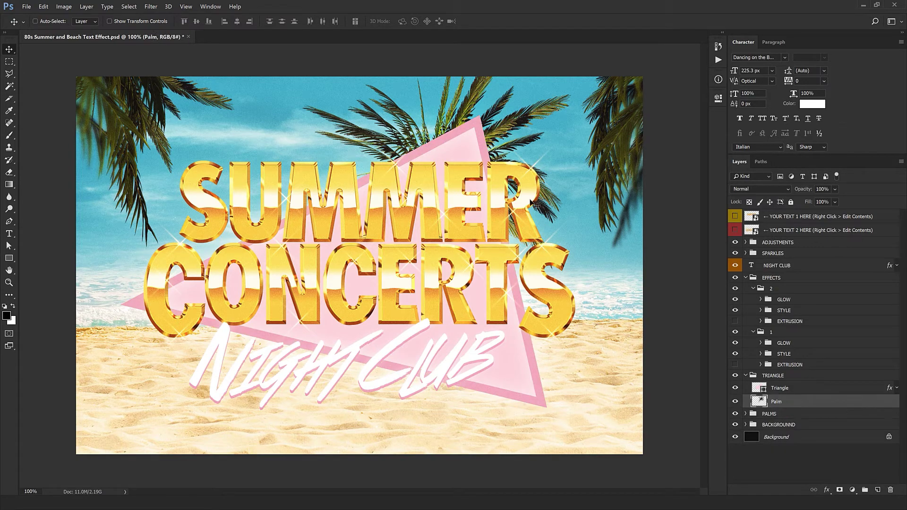
left_click_drag(446, 177, 435, 162)
left_click_drag(495, 115, 520, 101)
key("ctrl+z")
key("shift+Down")
key("Down")
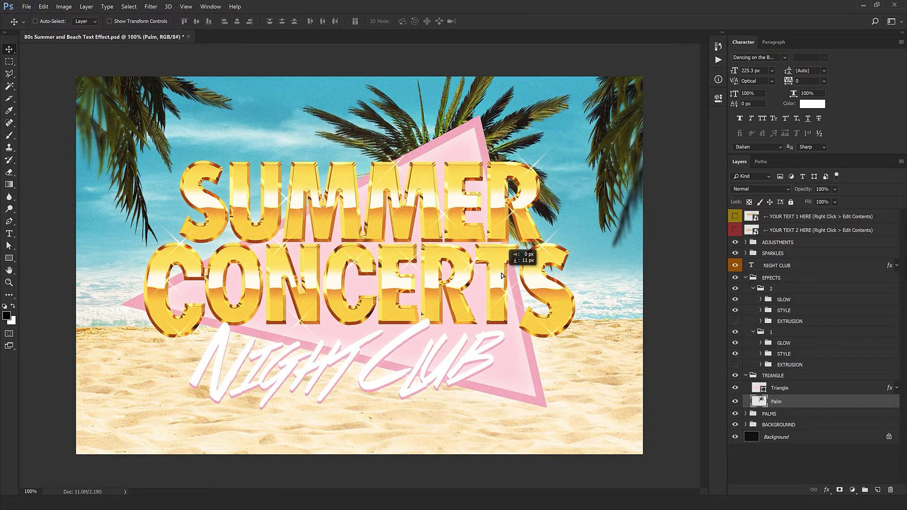
Duplicate the palm, rotate the copy about 81°, move it lower-right, and merge it into Palm
key("shift+Down")
key("ctrl+j")
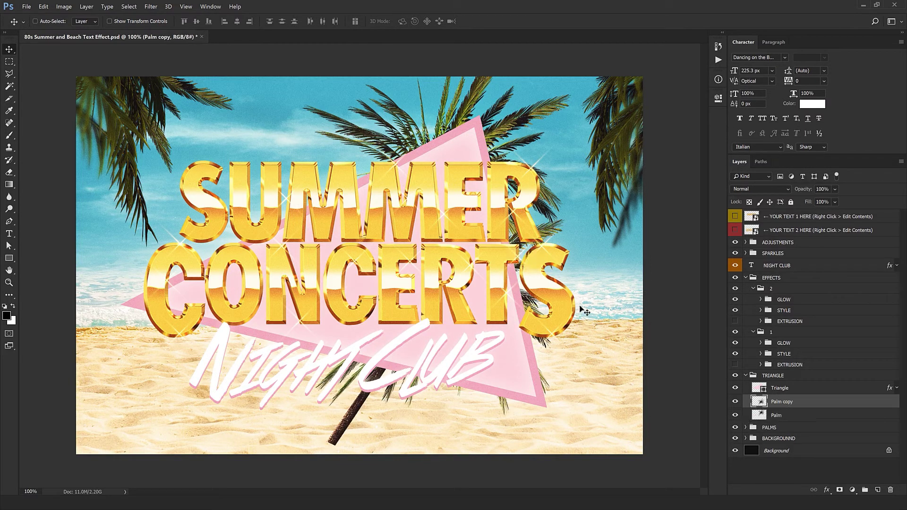
key("ctrl+t")
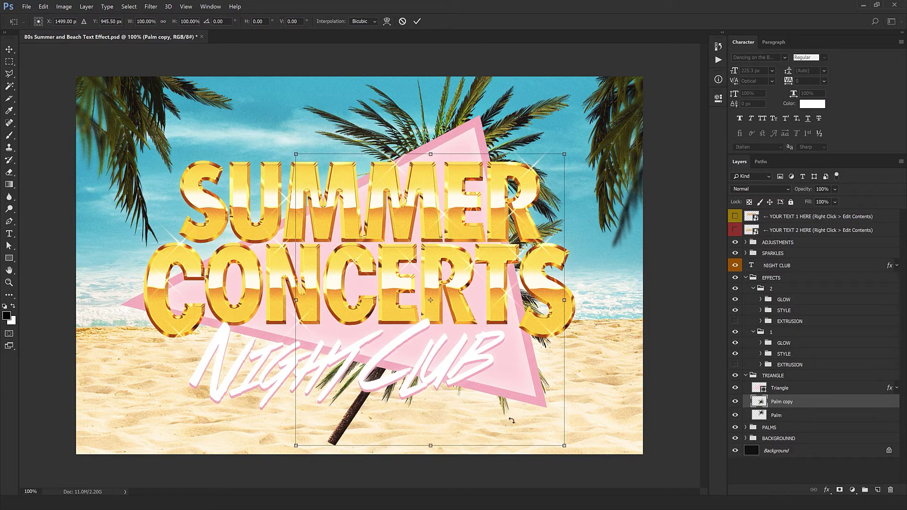
left_click_drag(512, 421, 511, 420)
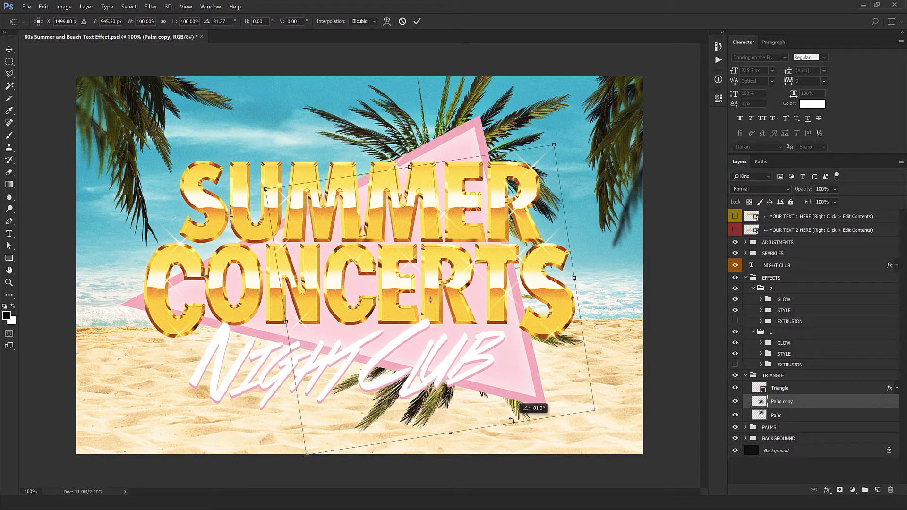
key("Return")
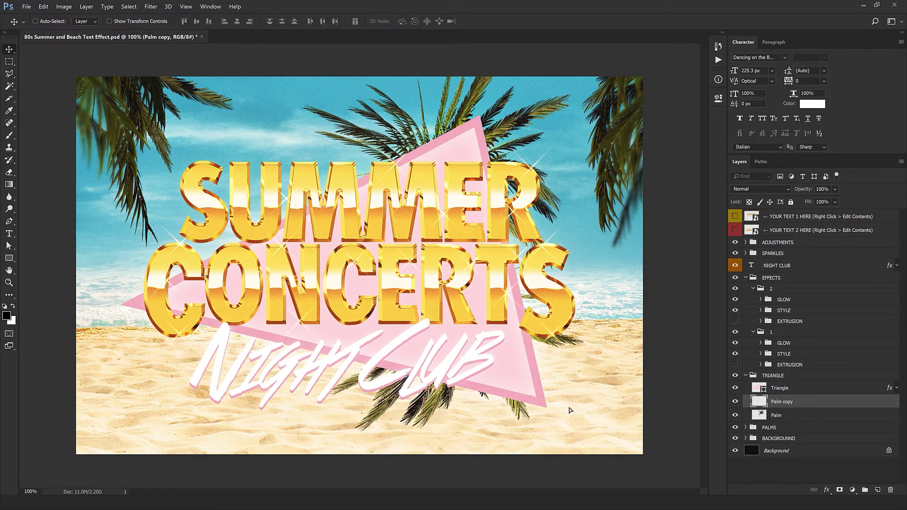
key("Right")
key("Right")
key("Right")
key("Right")
key("Right")
key("Right")
key("Right")
key("Right")
key("Right")
key("Right")
key("Right")
key("Down")
key("Down")
key("Down")
key("Down")
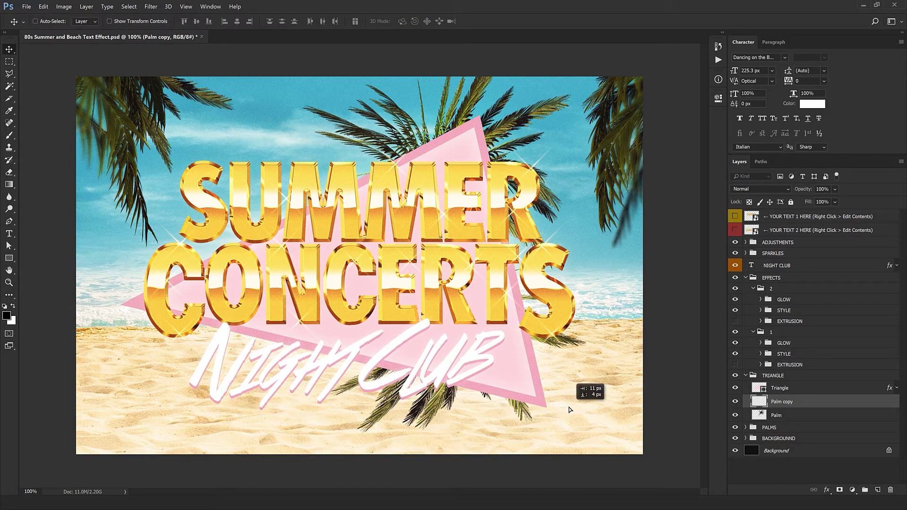
left_click_drag(570, 410, 461, 406)
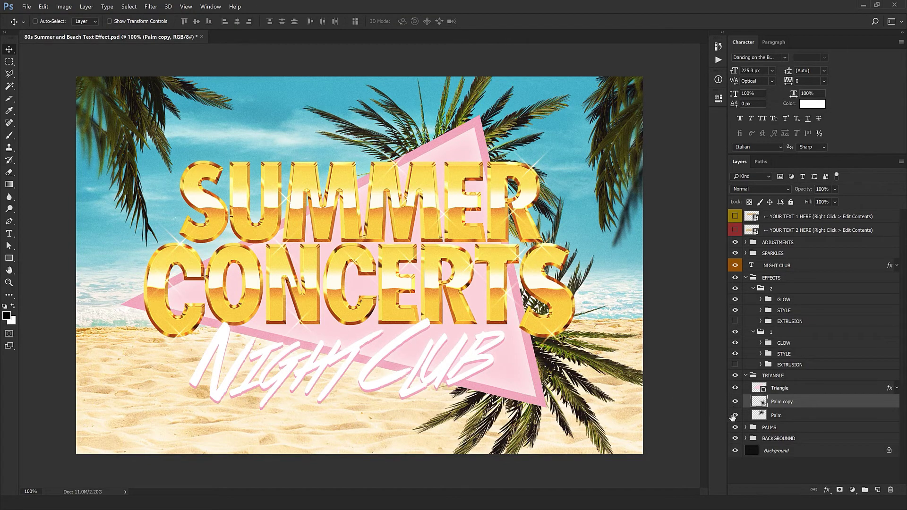
key("ctrl+e")
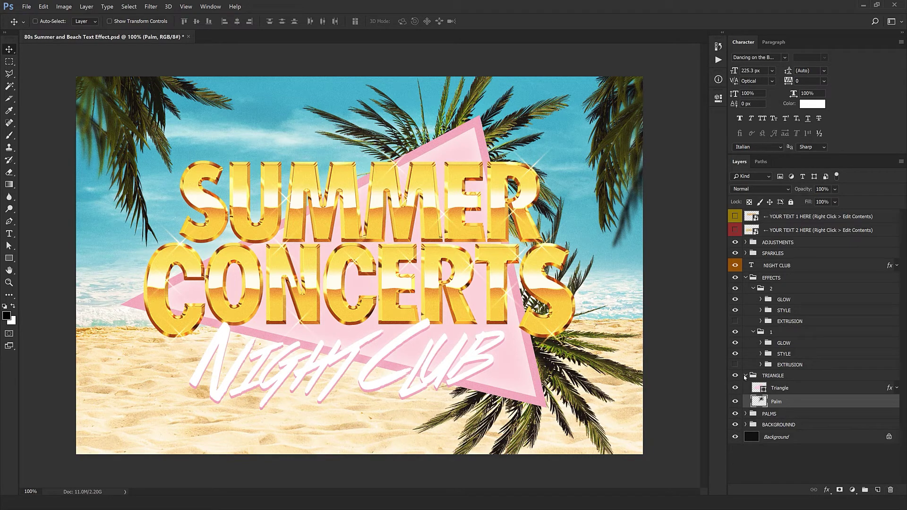
Collapse the TRIANGLE group, then expand and re-collapse PALMS to view its six Palm layers
left_click(748, 375)
left_click(745, 375)
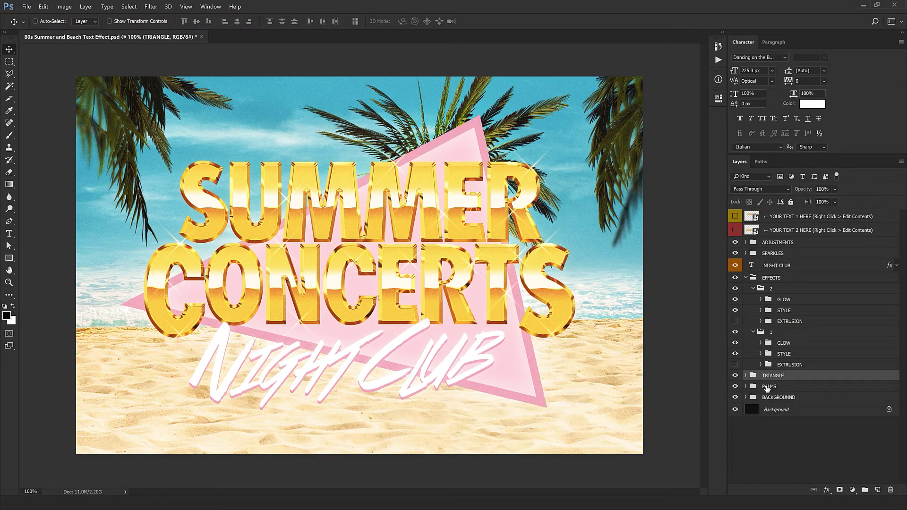
left_click(768, 387)
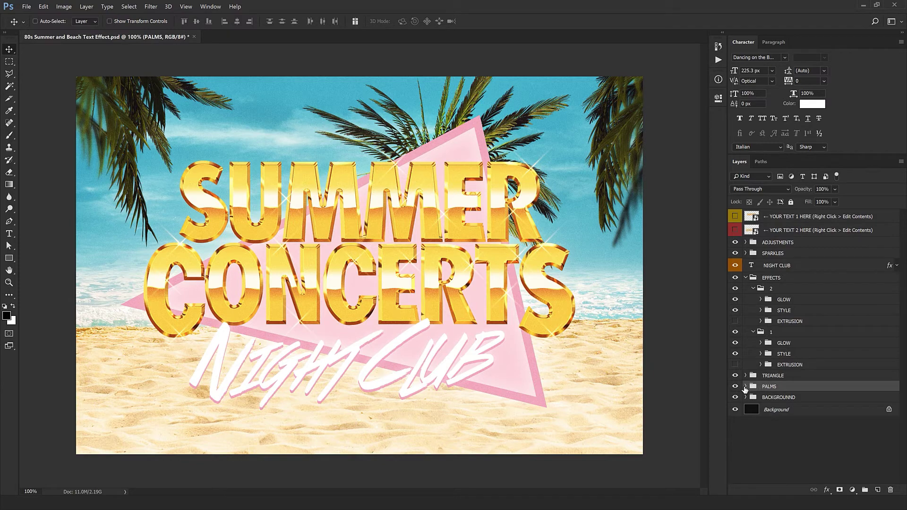
left_click(746, 386)
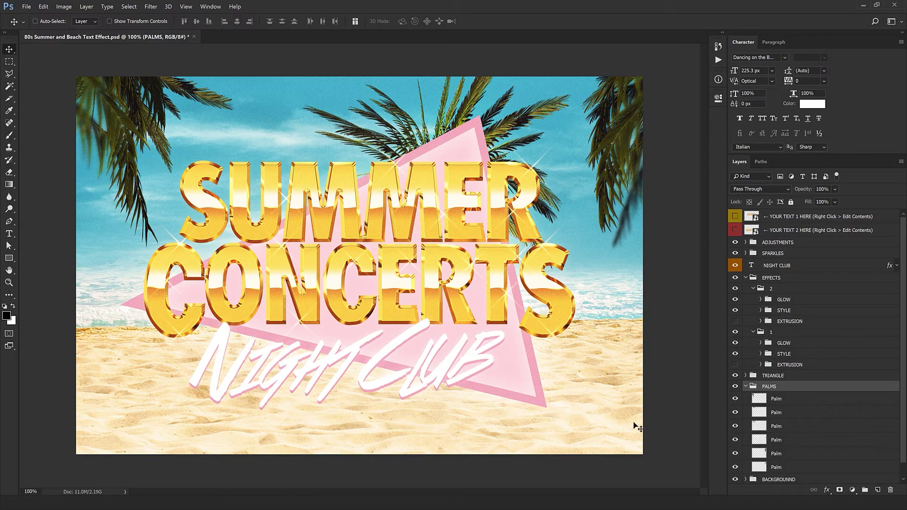
left_click(747, 387)
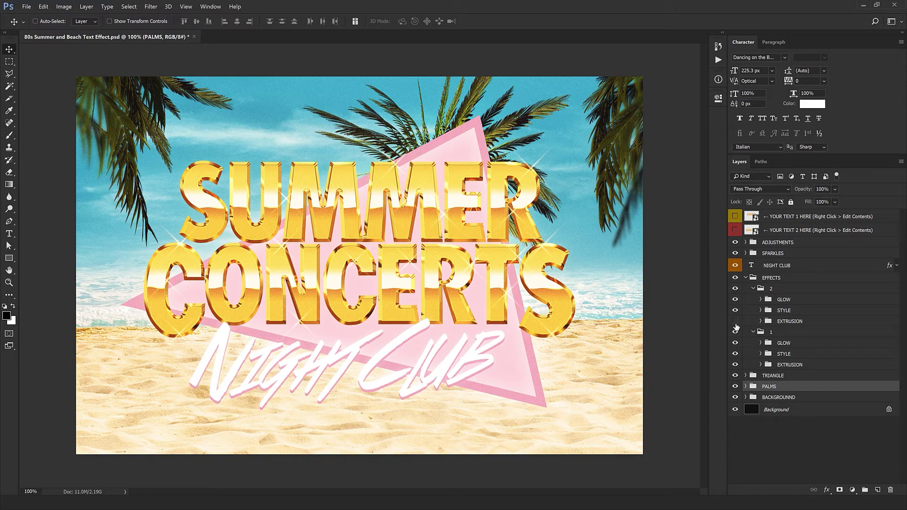
Turn the red EXTRUSION layer back on and collapse group 1, group 2 and EFFECTS
left_click(736, 321)
left_click(754, 332)
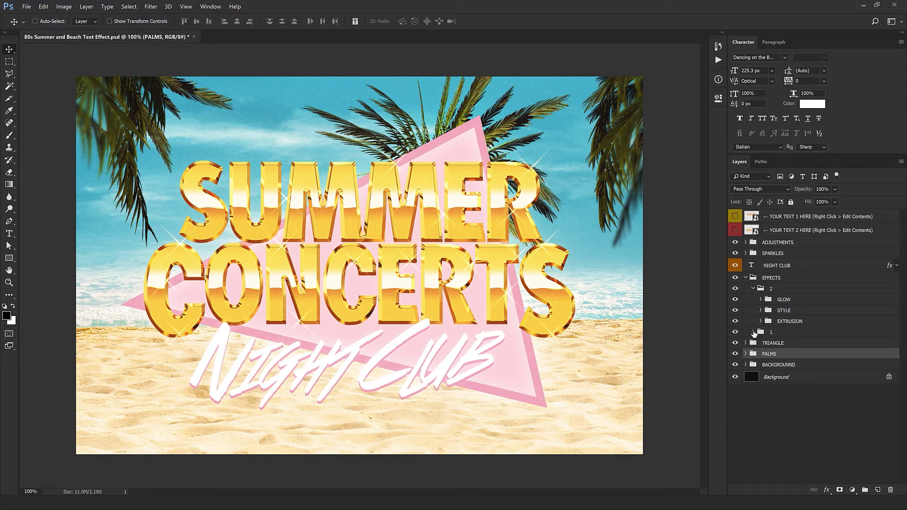
left_click(754, 289)
left_click(753, 288)
left_click(748, 279)
left_click(746, 278)
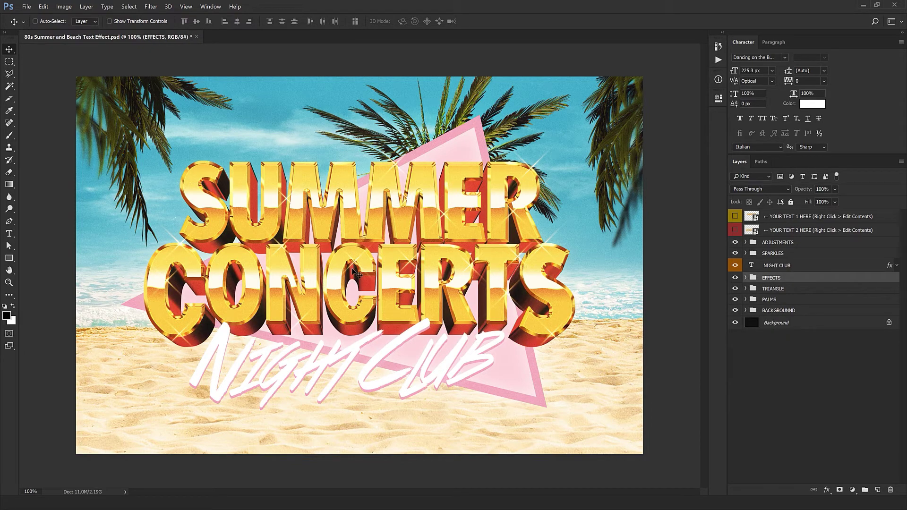
Isolate the EFFECTS group, inspect the gold letters zoomed in, then return to 100% view and select TRIANGLE
left_click(735, 279, "alt")
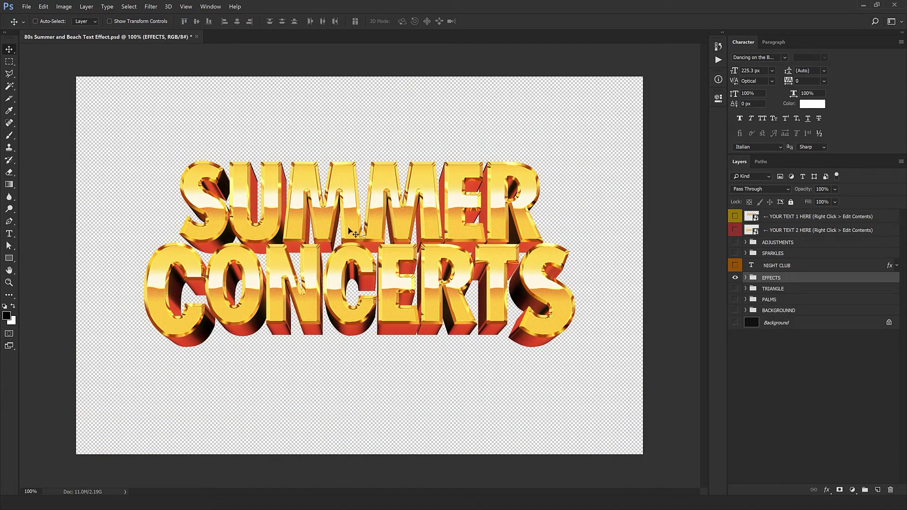
left_click_drag(337, 322, 372, 355)
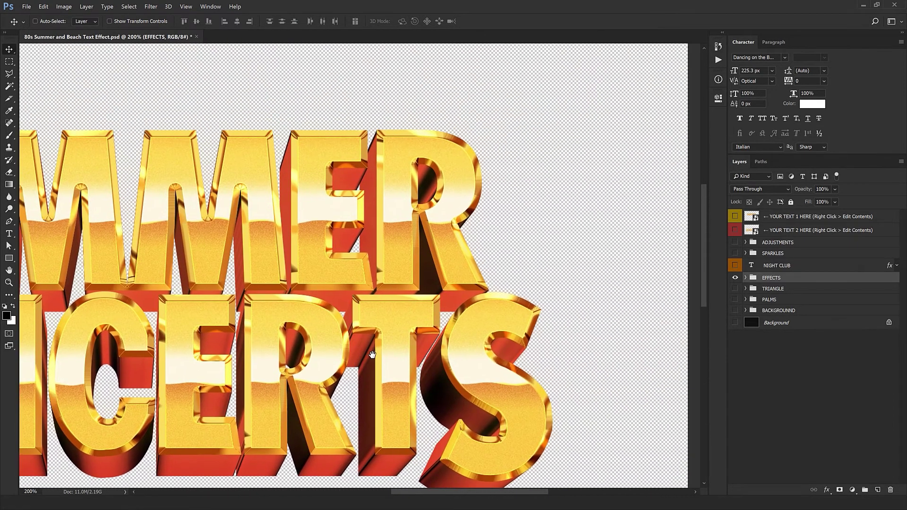
left_click(446, 203, "ctrl+alt")
left_click(446, 204, "ctrl+alt")
key("ctrl+1")
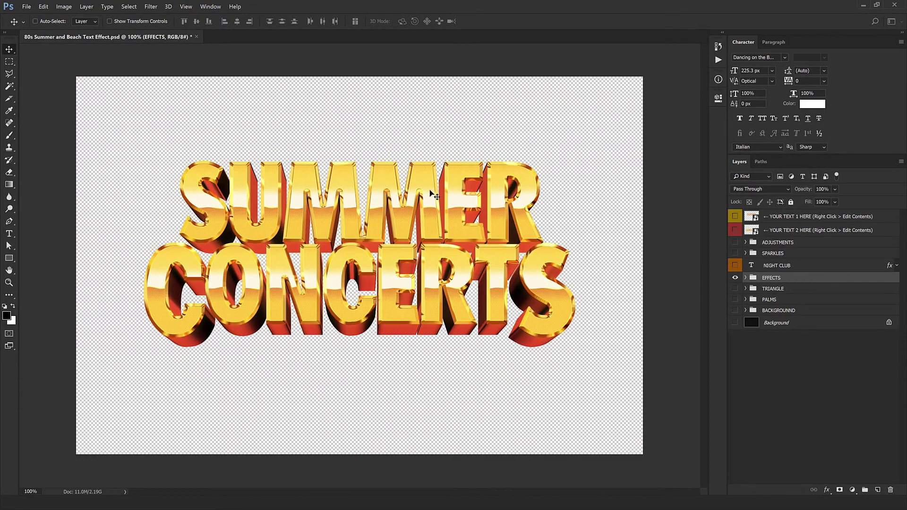
left_click(784, 290)
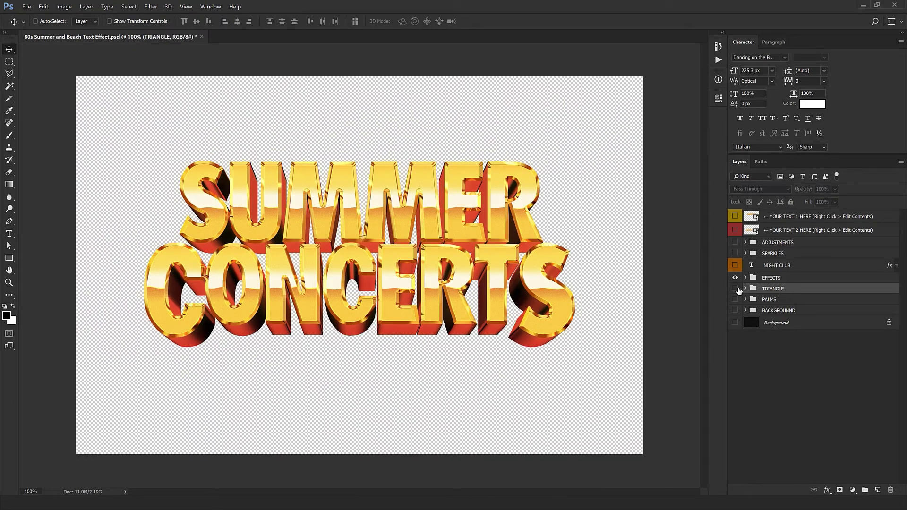
Make the TRIANGLE group visible, then turn every remaining layer back on along the visibility column
left_click(735, 288)
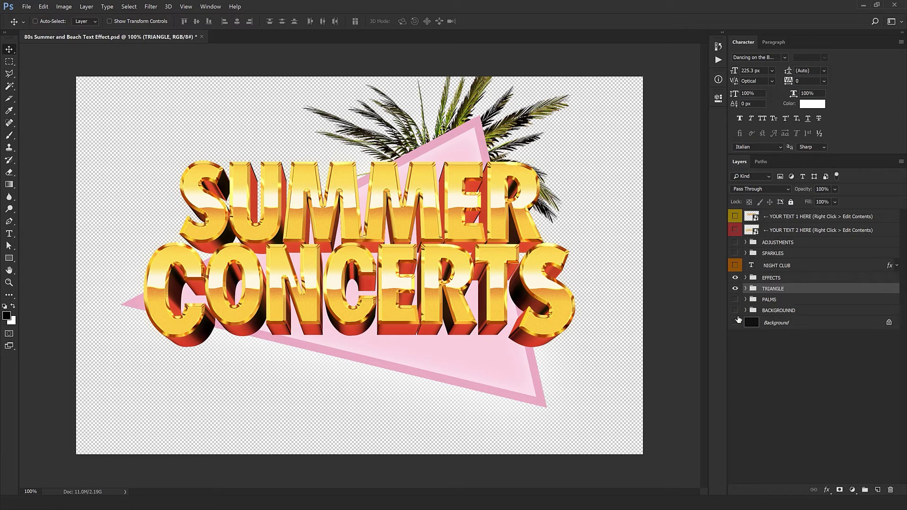
left_click_drag(736, 324, 733, 237)
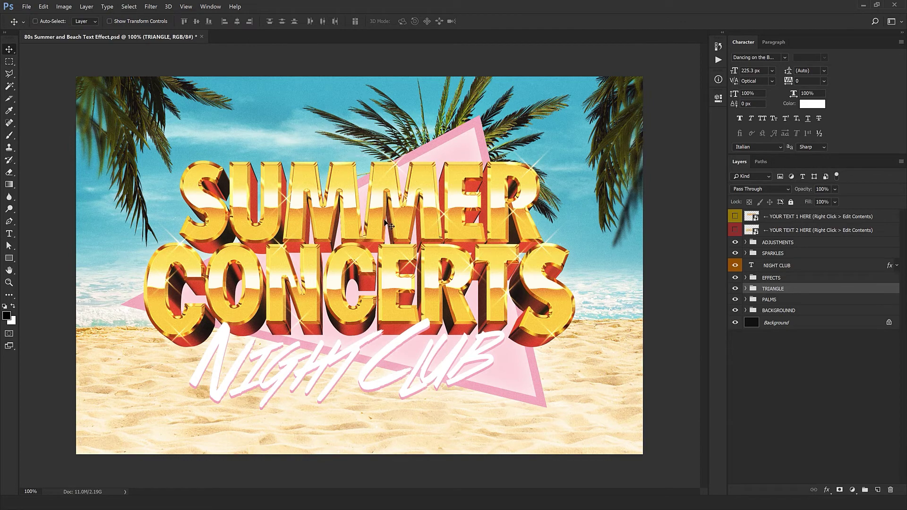
Open the YOUR TEXT 1 HERE smart object, place the Tropicana logo from 1.png, and move SUMMER below it
left_click(776, 218)
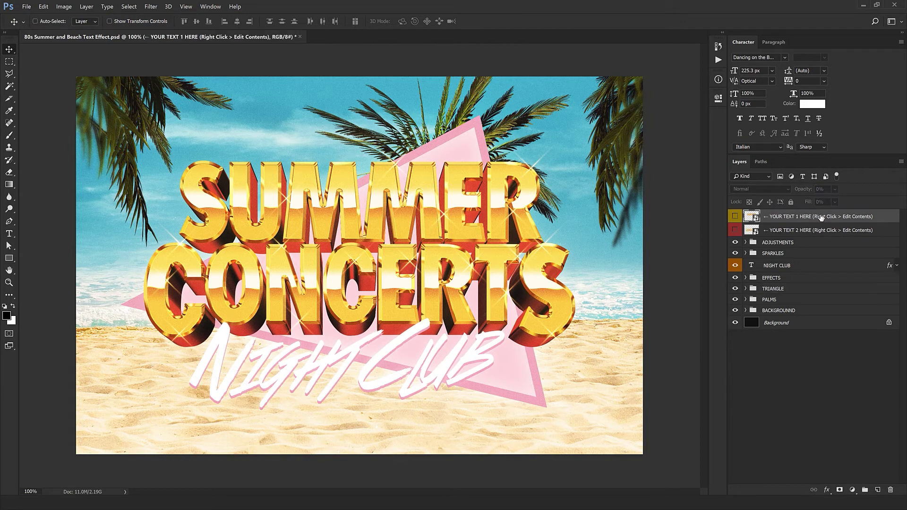
double_click(750, 217)
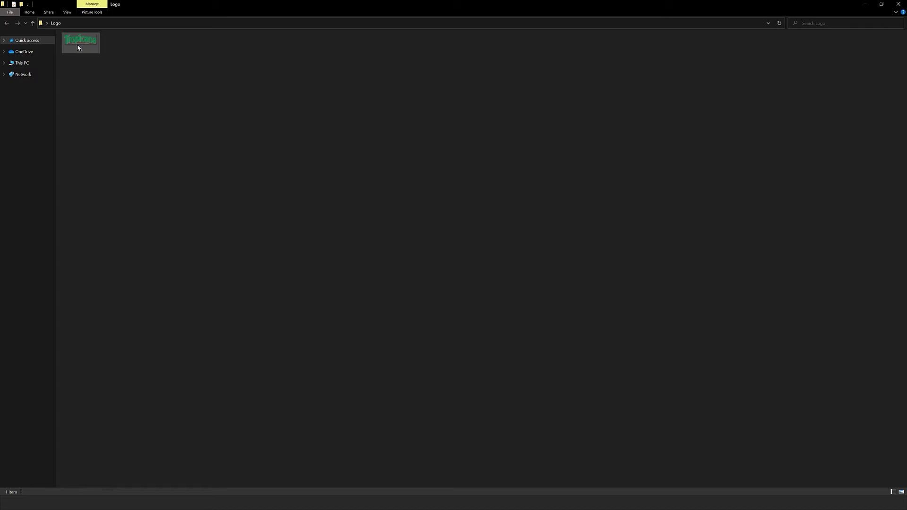
left_click_drag(81, 43, 425, 142)
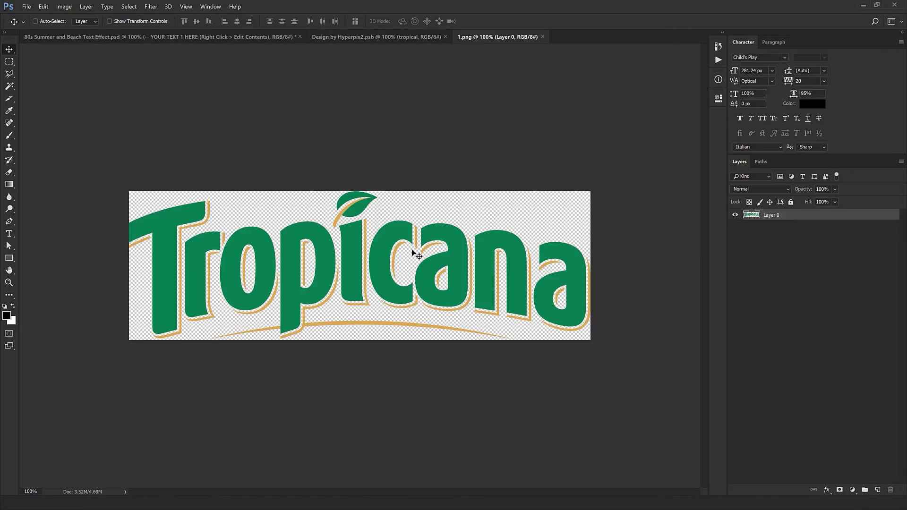
left_click_drag(414, 251, 428, 143)
key("ctrl+t")
key("Down")
key("Down")
key("Down")
key("Down")
key("Return")
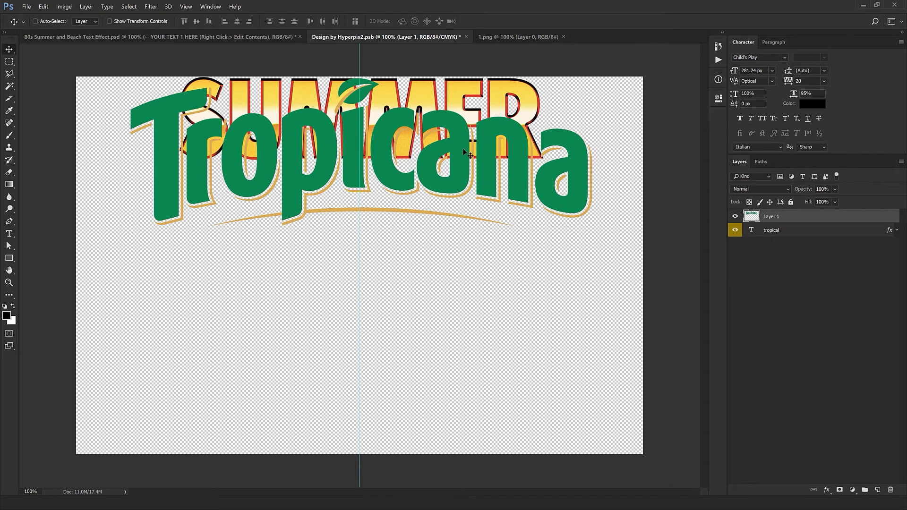
left_click(791, 232)
left_click_drag(483, 213, 481, 407)
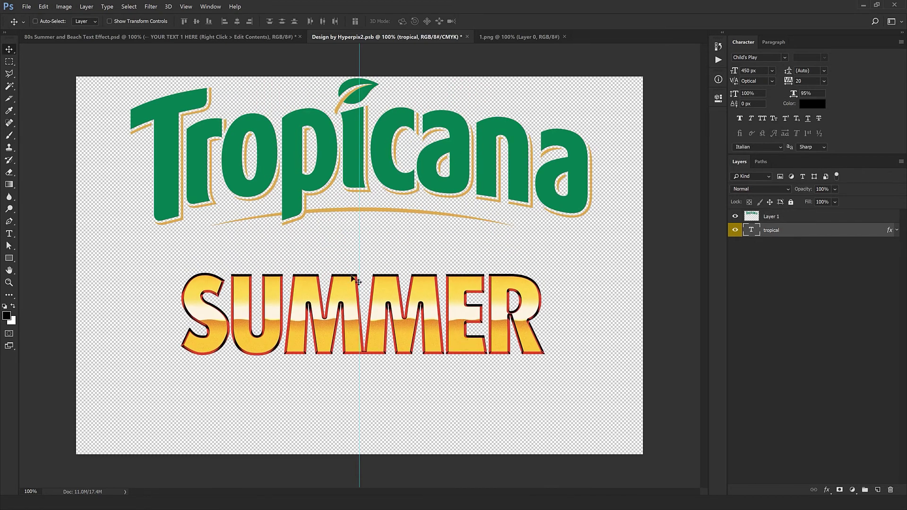
Copy the SUMMER text's layer style onto the Tropicana logo layer, then delete the SUMMER layer
right_click(877, 231)
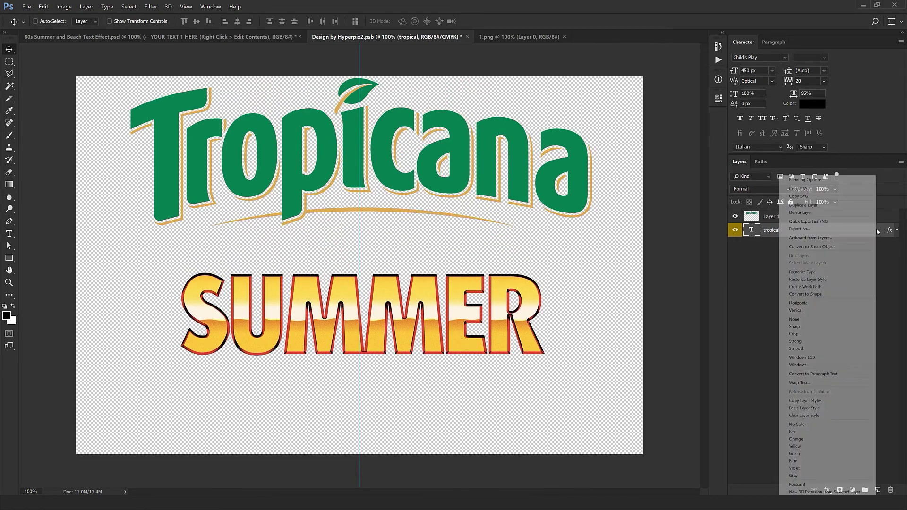
left_click(814, 405)
left_click(803, 220)
right_click(804, 220)
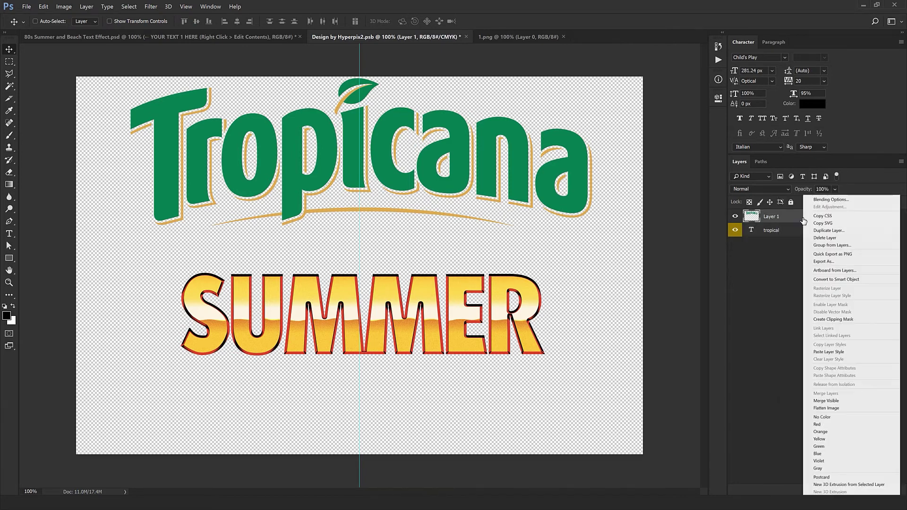
left_click(828, 352)
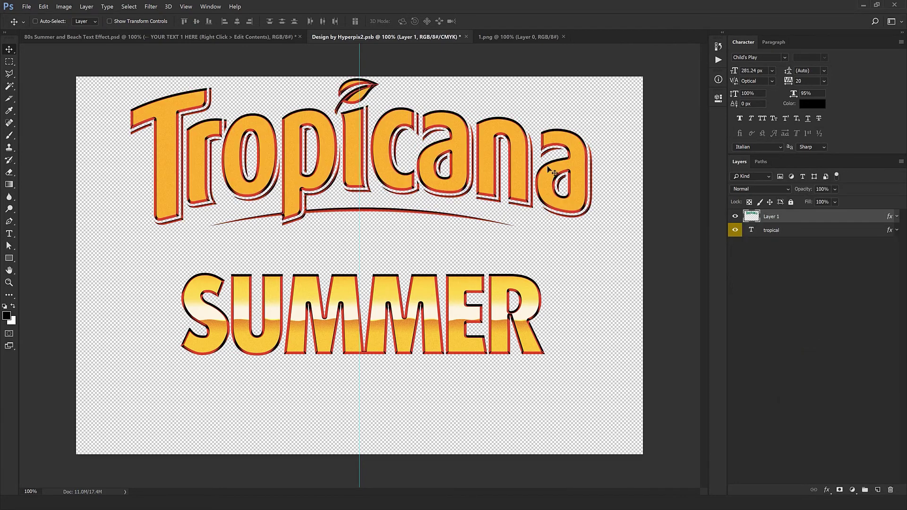
left_click(820, 230)
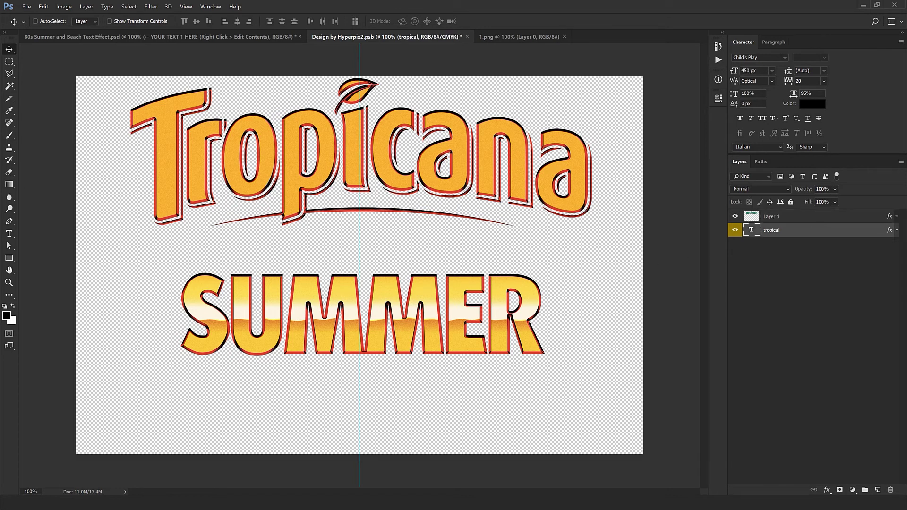
left_click(891, 490)
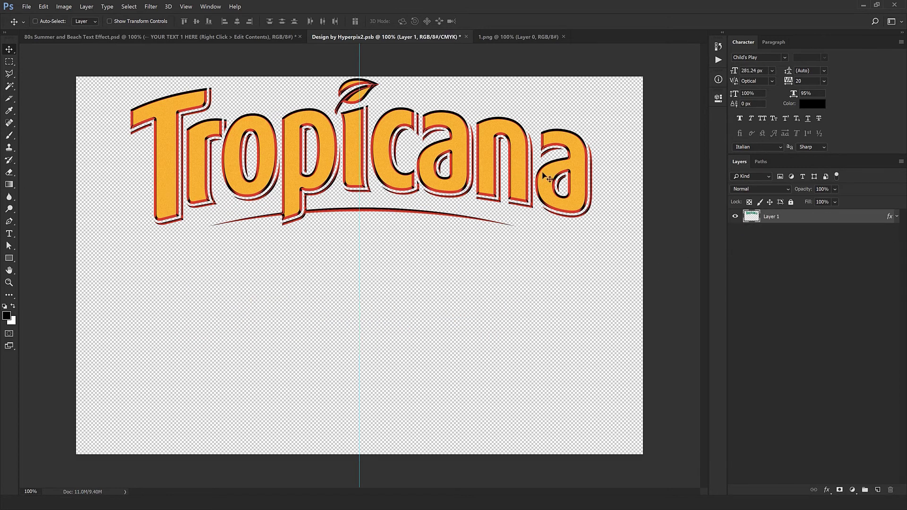
left_click(896, 216)
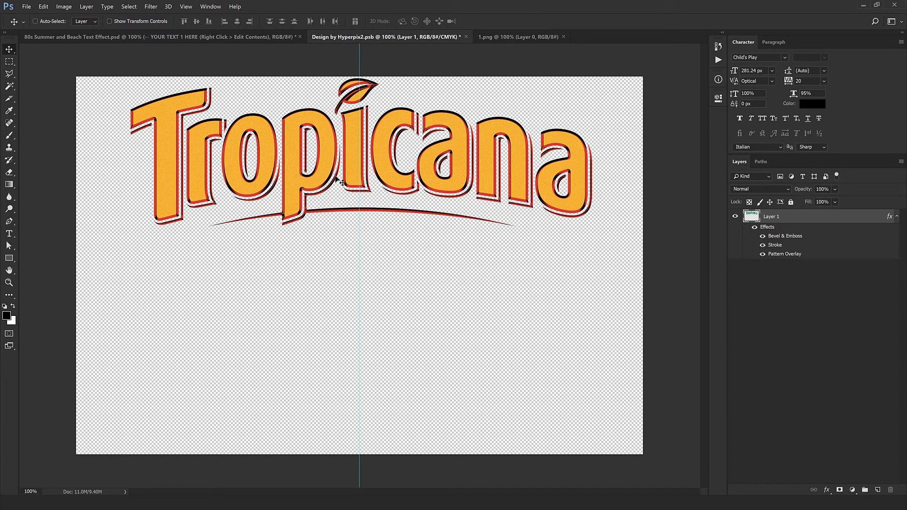
Drag the logo's Pattern Overlay so a light band runs across the middle of the letters
double_click(784, 255)
left_click_drag(319, 251, 295, 269)
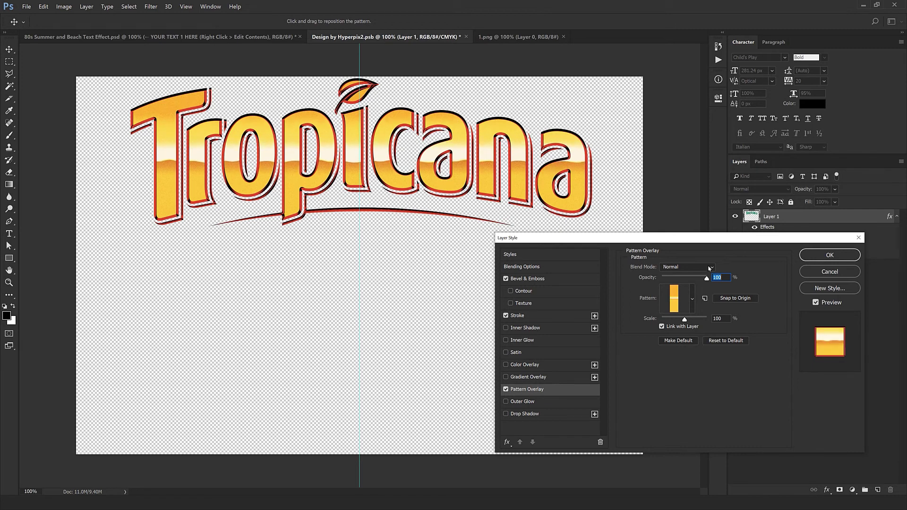
left_click(830, 255)
Close 1.png and the smart object, saving the .psb changes
left_click(563, 36)
left_click(466, 37)
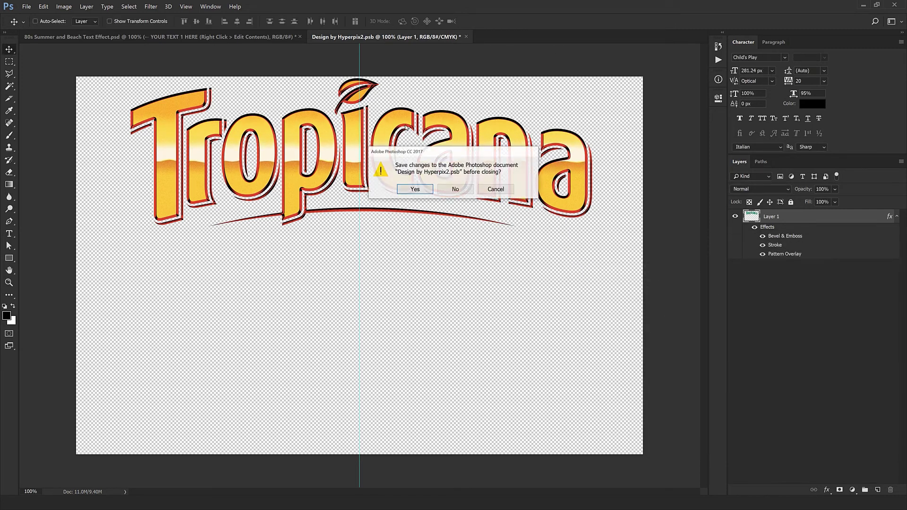
left_click(405, 189)
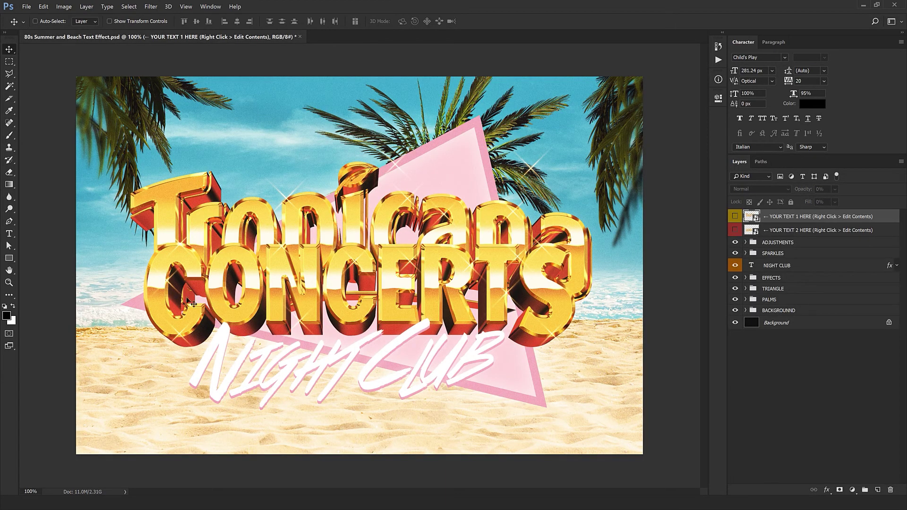
Expand EFFECTS, hide sub-folder 2 holding CONCERTS, and select sub-folder 1 with the Tropicana logo
left_click(746, 279)
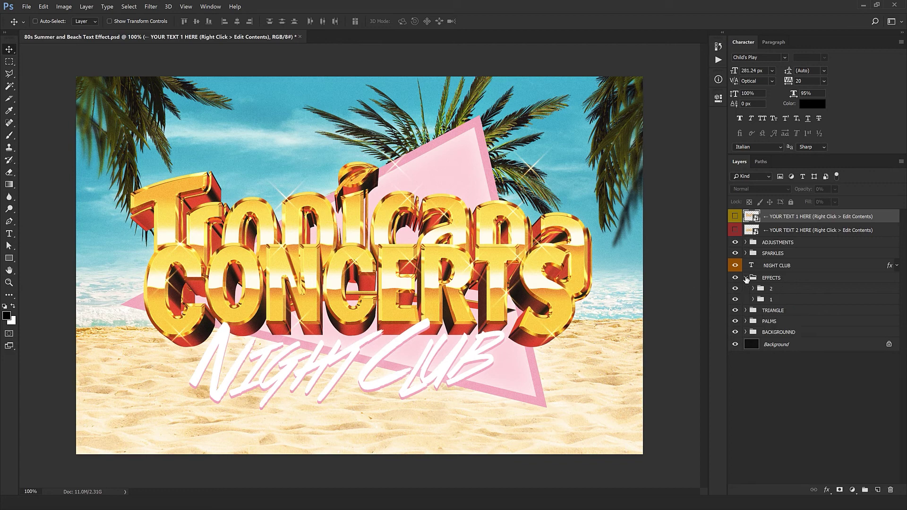
left_click(736, 289)
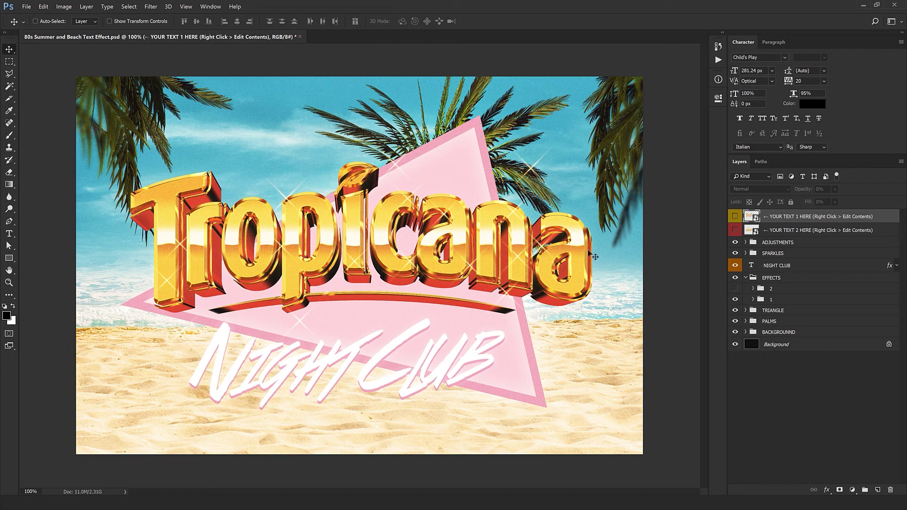
left_click(775, 301)
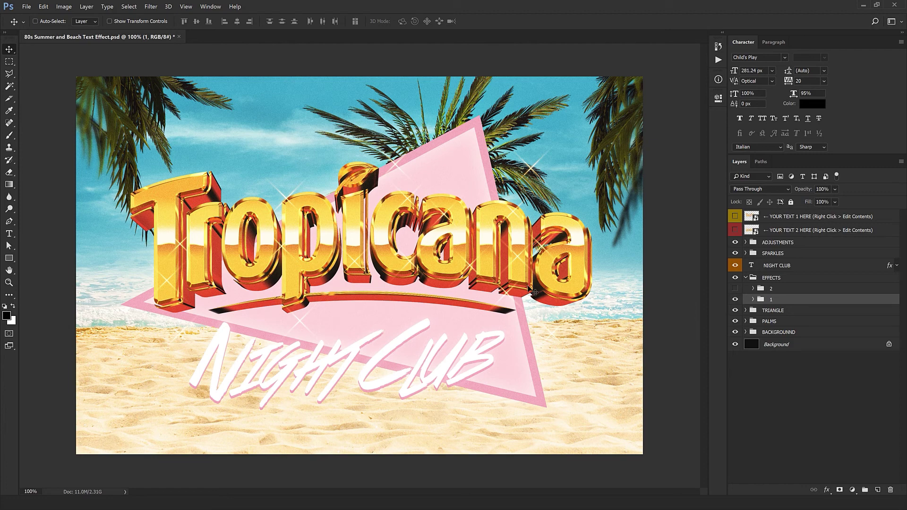
Nudge the Tropicana logo lower and replace NIGHT in the script text with PURE
left_click_drag(533, 292, 533, 299)
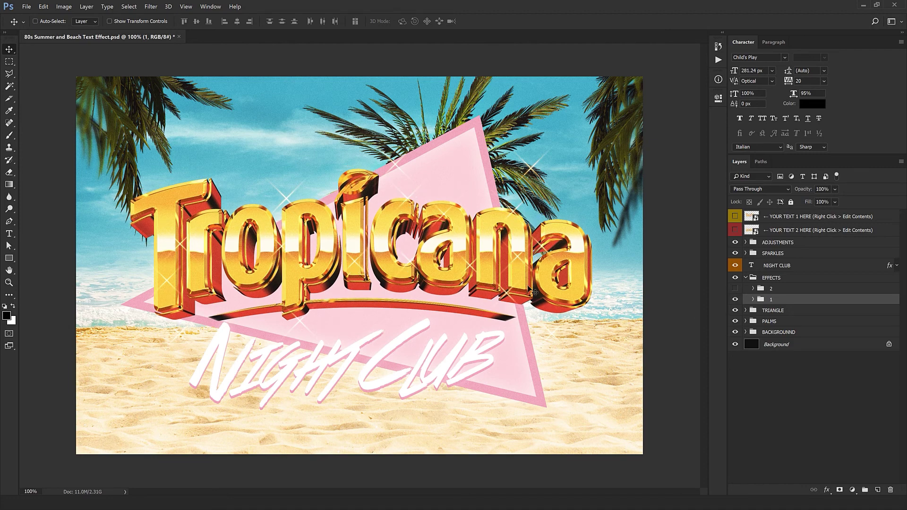
left_click(782, 268)
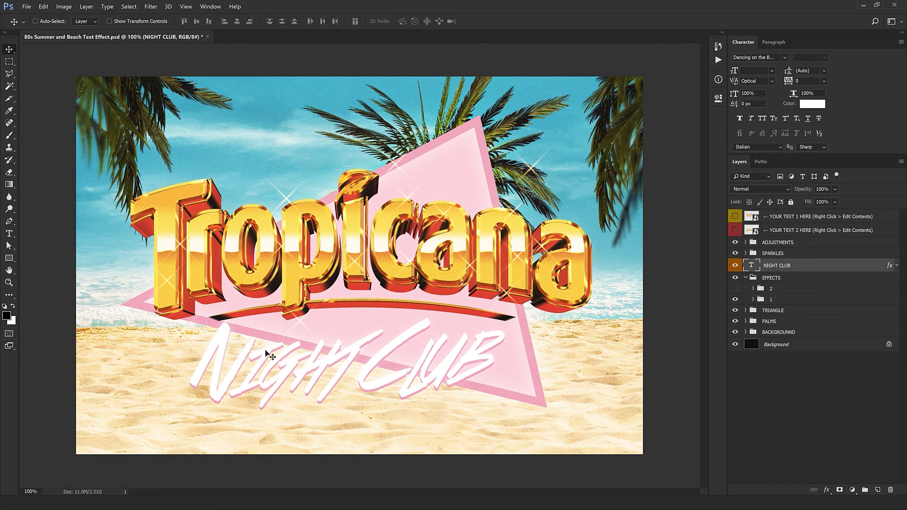
double_click(752, 267)
left_click_drag(233, 359, 154, 367)
left_click(242, 374)
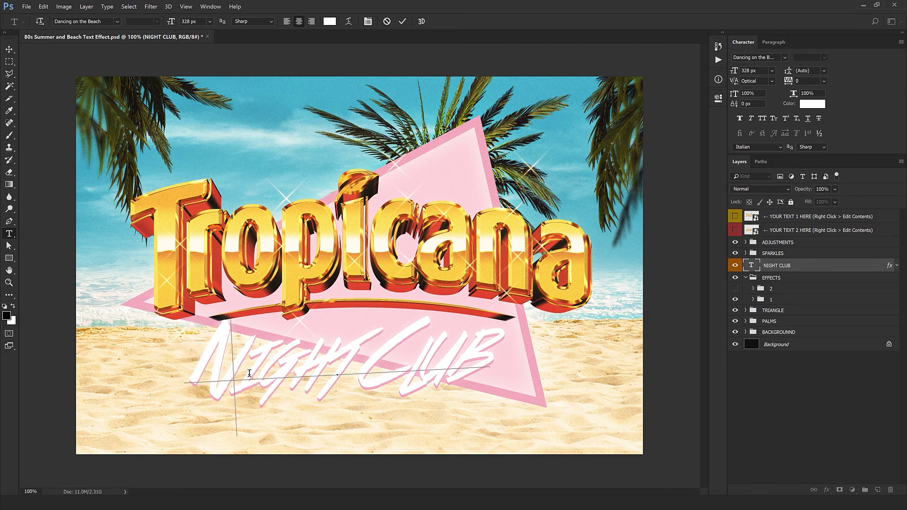
left_click_drag(250, 374, 348, 369)
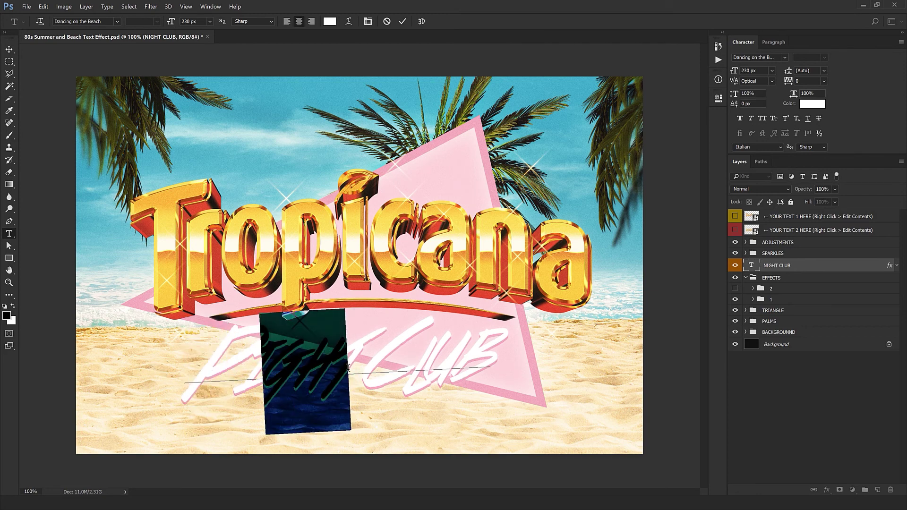
type("PURE")
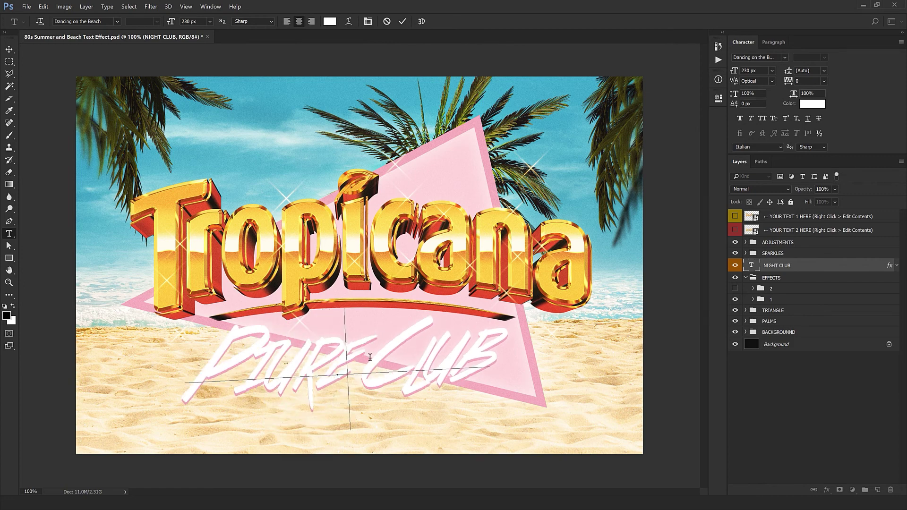
Replace CLUB with PREMIUM, commit the text, and shift PURE PREMIUM slightly up and right
left_click(263, 369)
key("BackSpace")
left_click_drag(350, 365, 546, 361)
type("P")
type("UB")
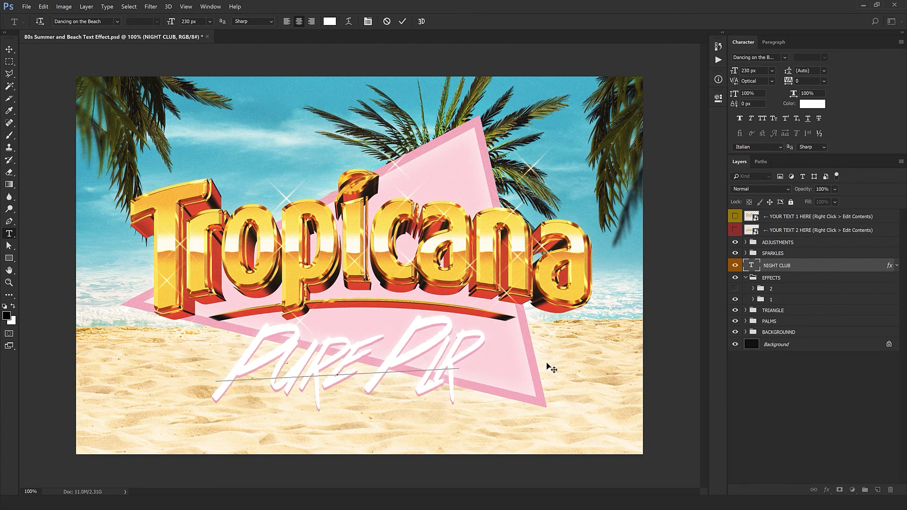
type("EMIUM")
key("ctrl+Return")
key("v")
left_click_drag(470, 334, 476, 326)
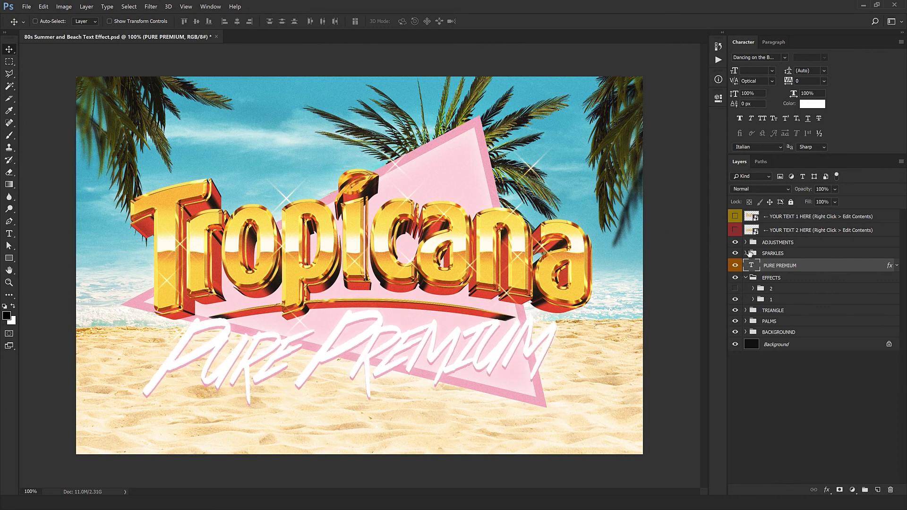
Collapse the EFFECTS group, expand SPARKLES, and select one of its Sparkle layers
left_click(746, 278)
left_click(745, 253)
left_click(458, 235, "ctrl")
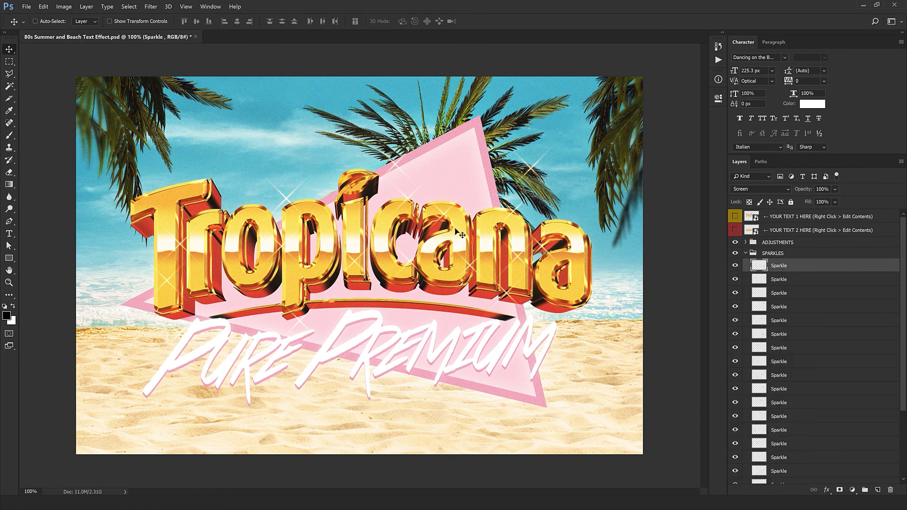